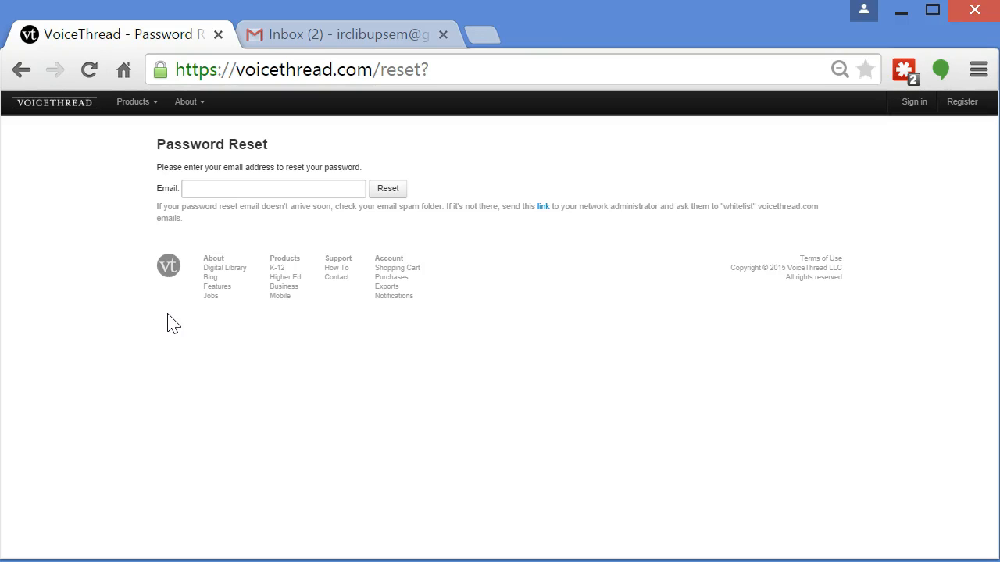
Request a password reset for the account's e-mail address
{"action": "left_click", "coordinate": [223, 189]}
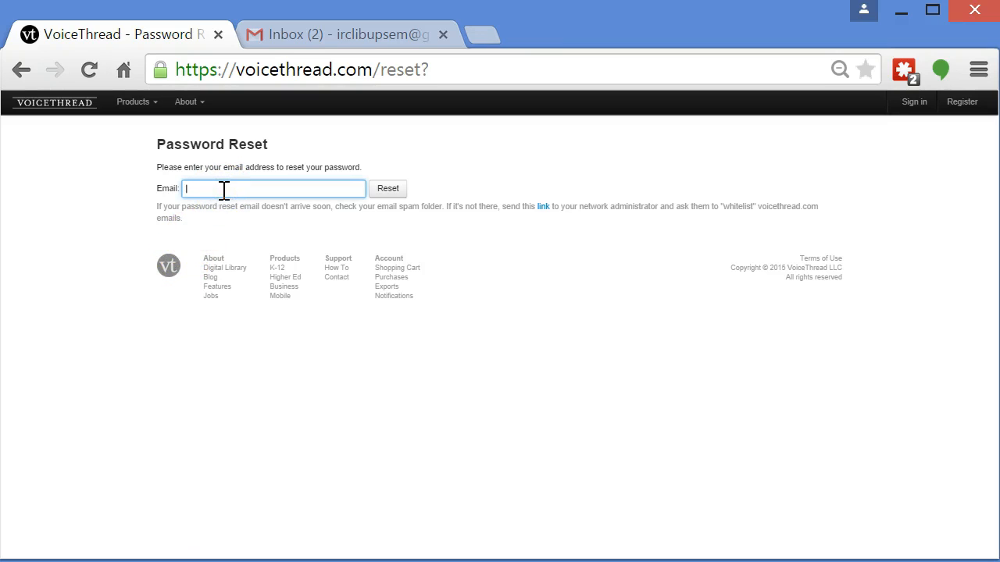
{"action": "left_click", "coordinate": [389, 189]}
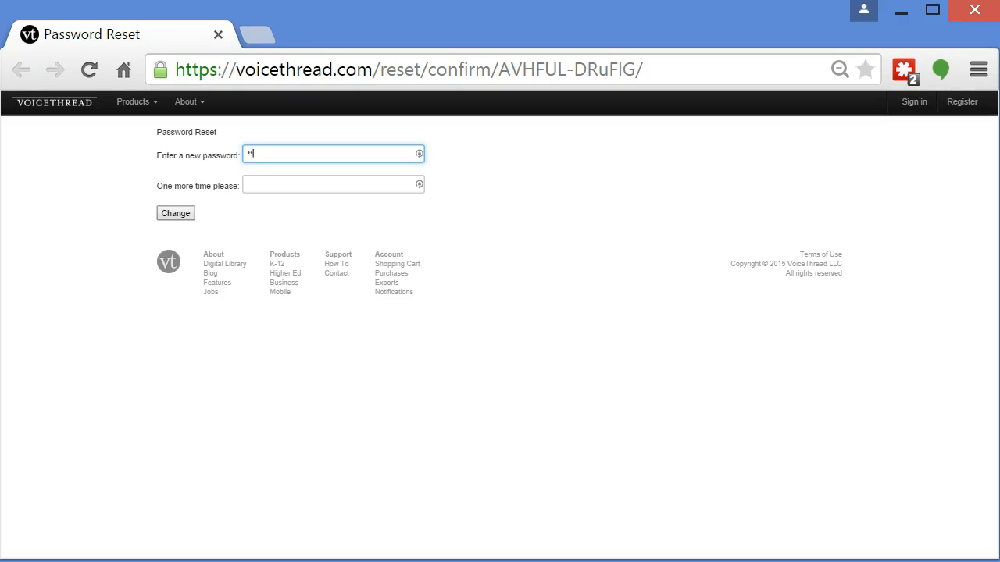
Enter the new account password in both password fields and submit the change
{"action": "type", "text": "*****"}
{"action": "key", "text": "Tab"}
{"action": "type", "text": "***"}
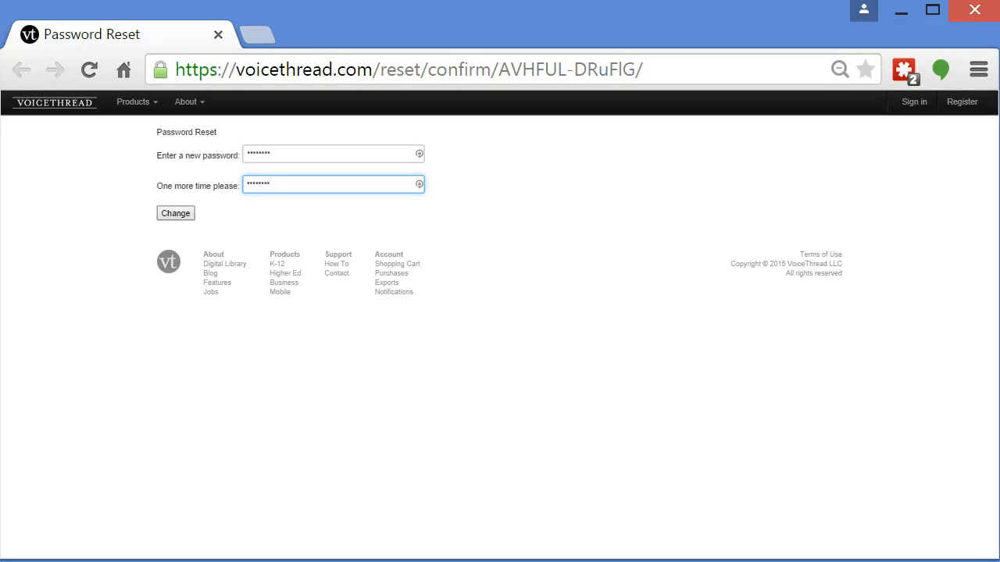
{"action": "left_click", "coordinate": [190, 217]}
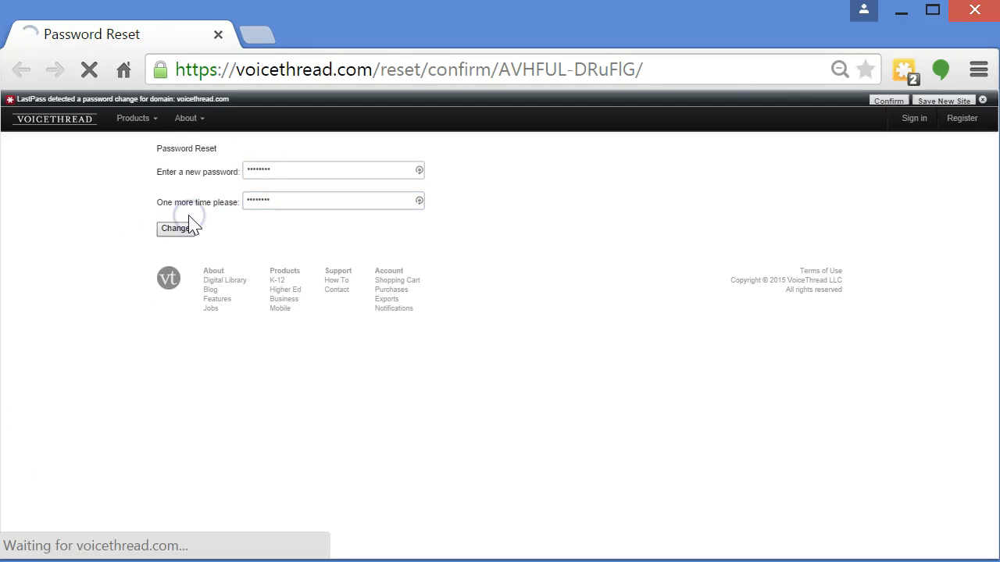
Decline saving the password in the browser and dismiss the password-manager notification bar
{"action": "left_click", "coordinate": [983, 100]}
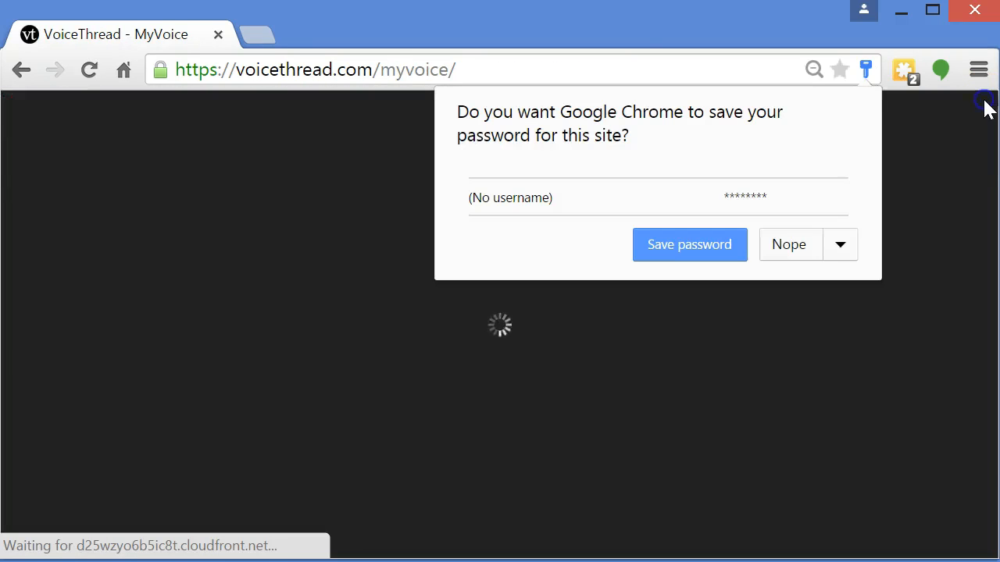
{"action": "left_click", "coordinate": [767, 247]}
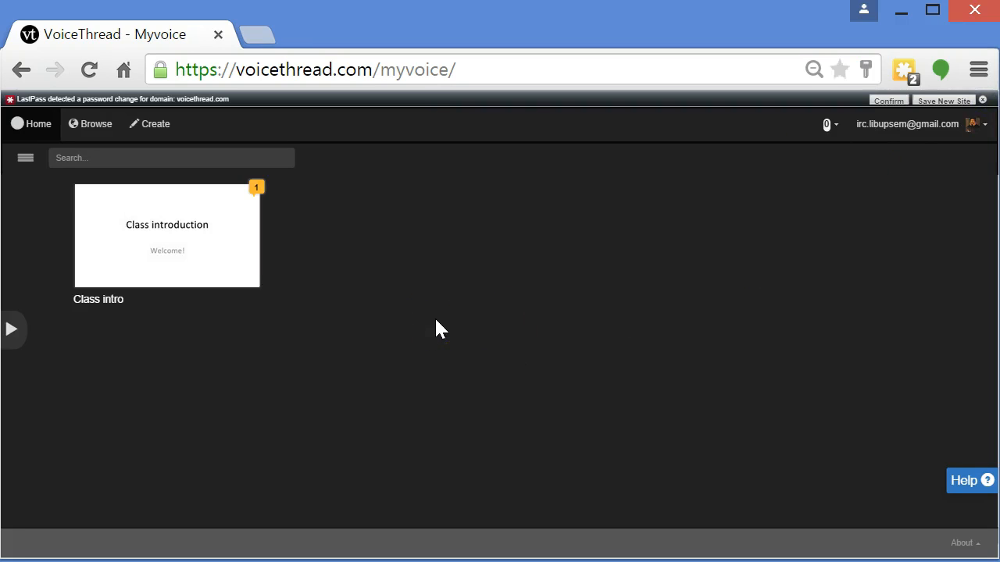
{"action": "left_click", "coordinate": [983, 101]}
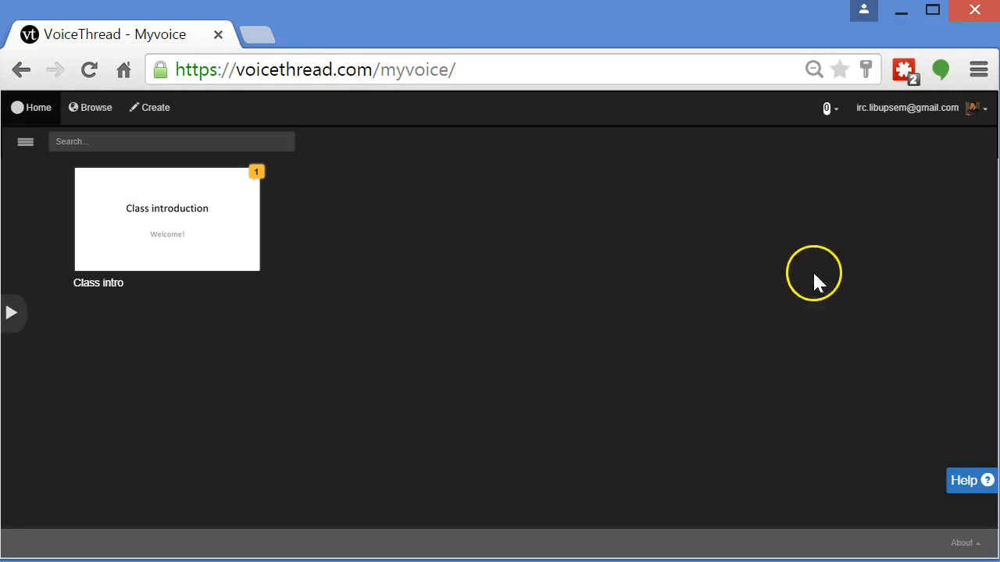
Replace the JC identity's picture with John_Calvin_by_Holbein uploaded from the Desktop, then save and close the identities list
{"action": "left_click", "coordinate": [940, 117]}
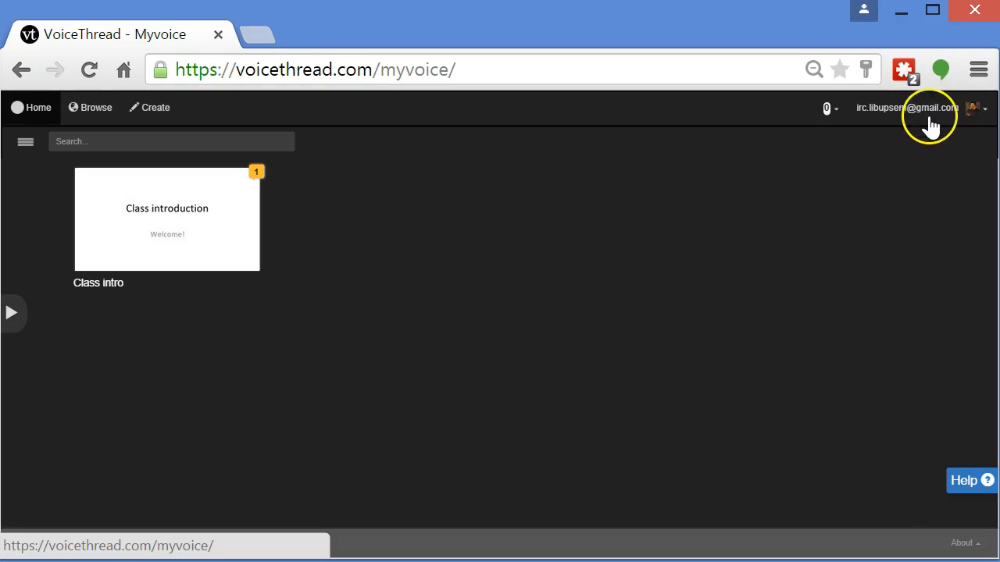
{"action": "left_click", "coordinate": [940, 119]}
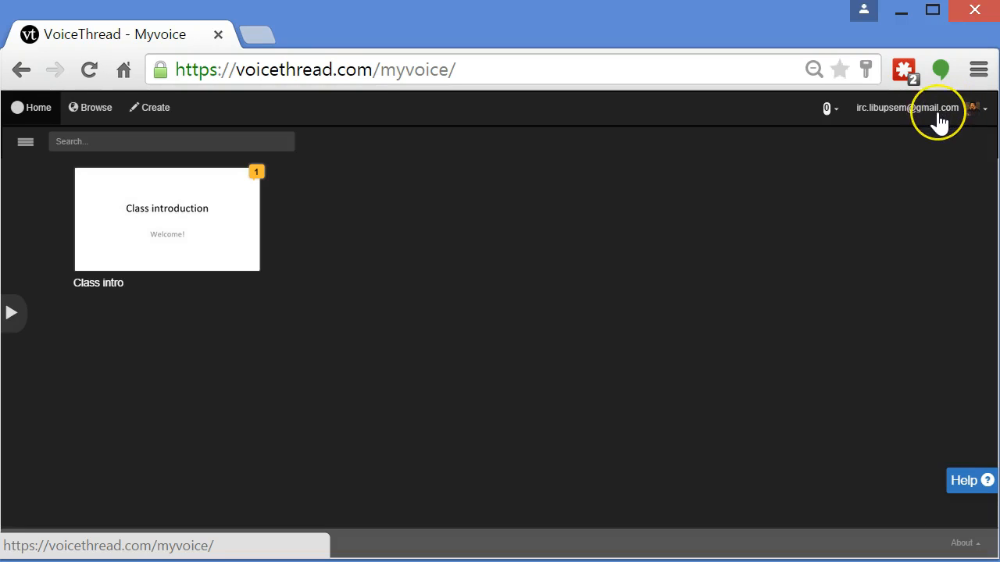
{"action": "left_click", "coordinate": [945, 112]}
{"action": "left_click", "coordinate": [934, 112]}
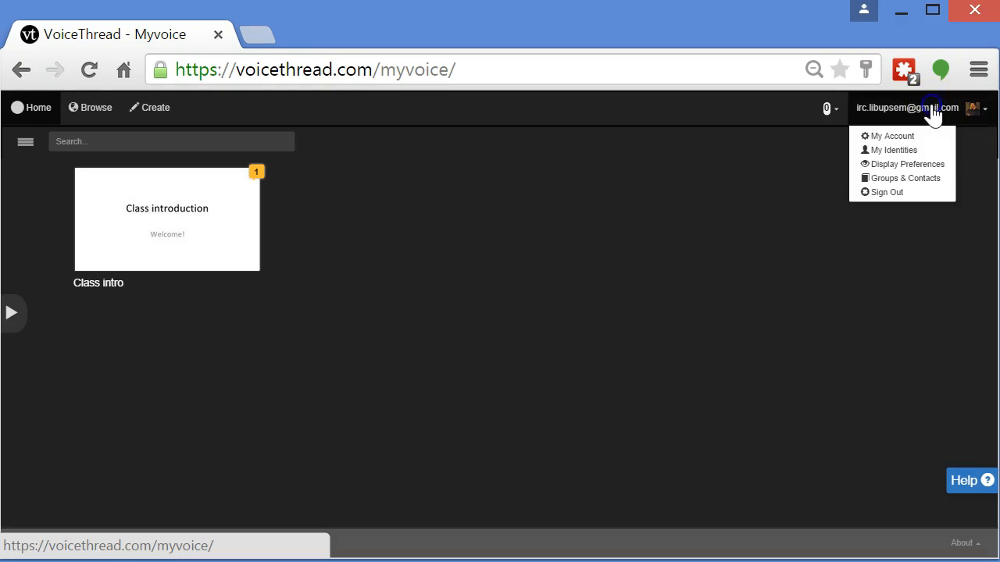
{"action": "left_click", "coordinate": [920, 151]}
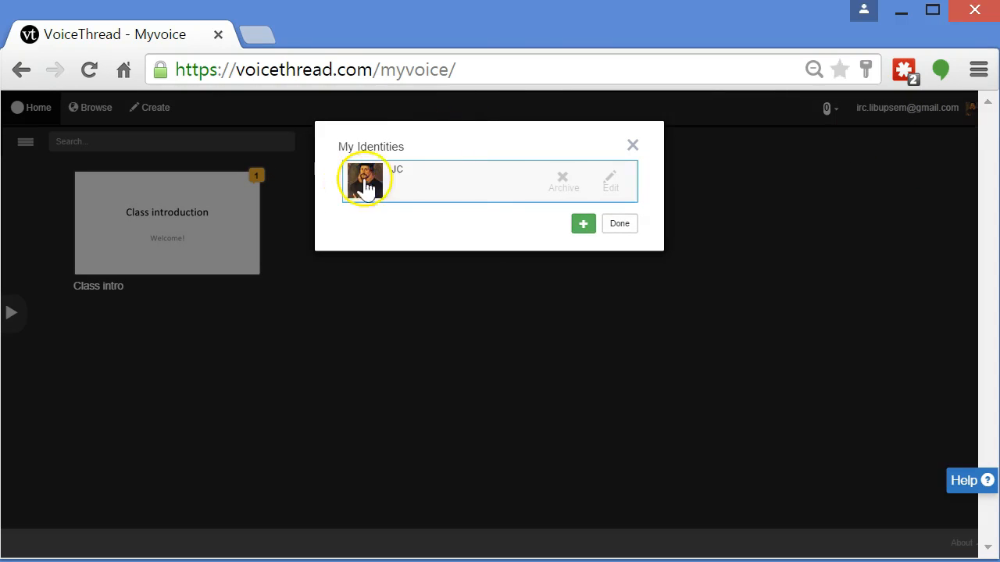
{"action": "left_click", "coordinate": [611, 186]}
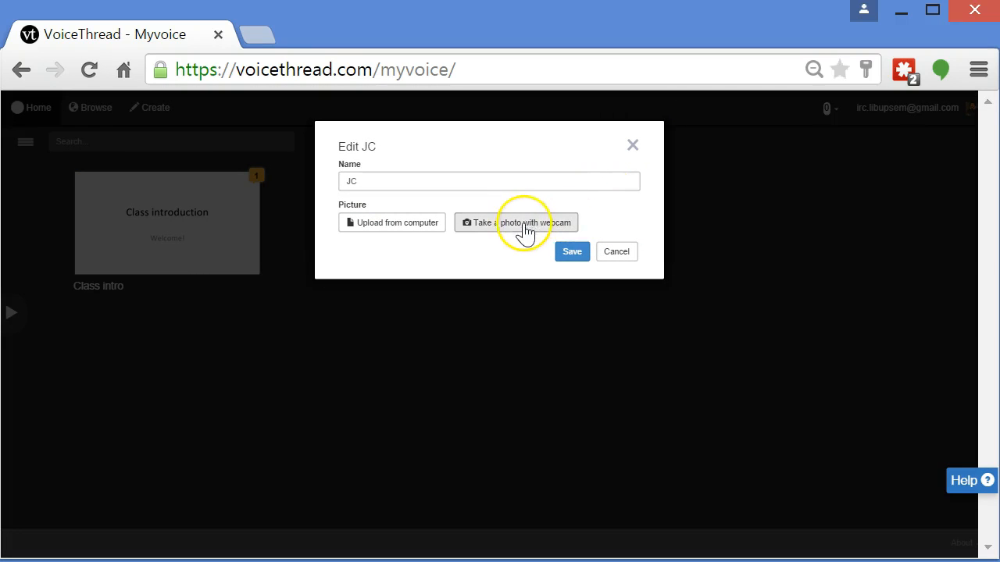
{"action": "left_click", "coordinate": [426, 238]}
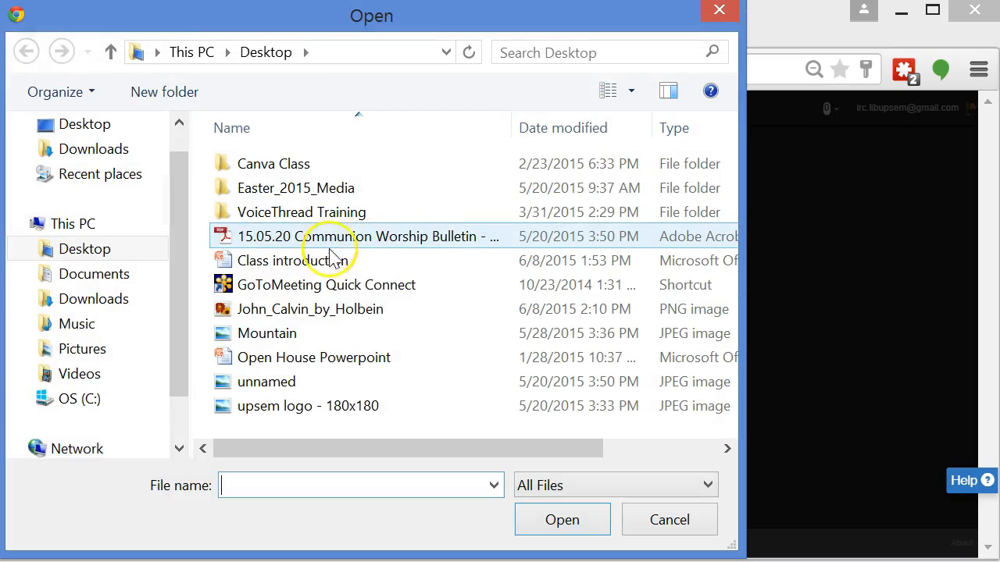
{"action": "left_click", "coordinate": [321, 320]}
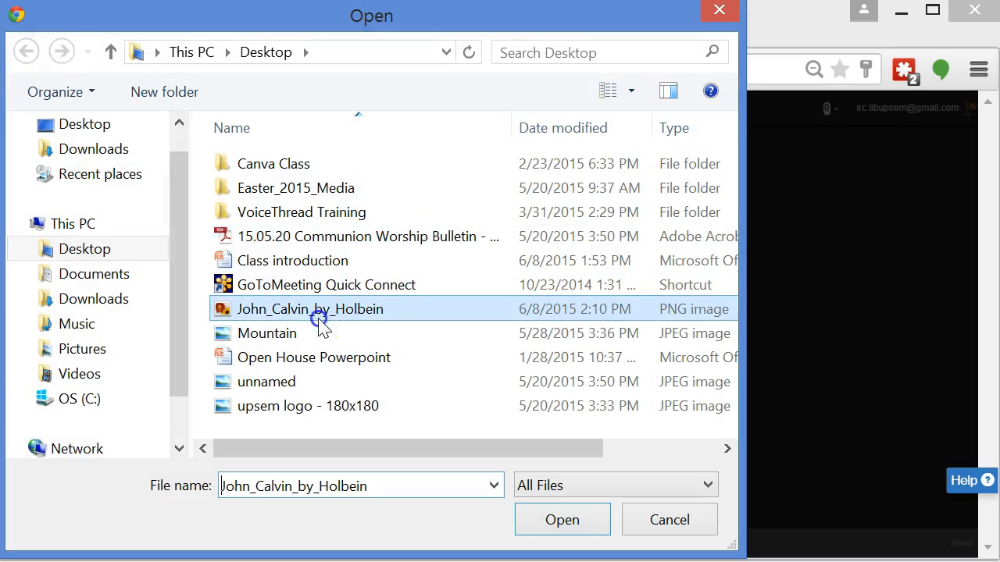
{"action": "left_click", "coordinate": [529, 521]}
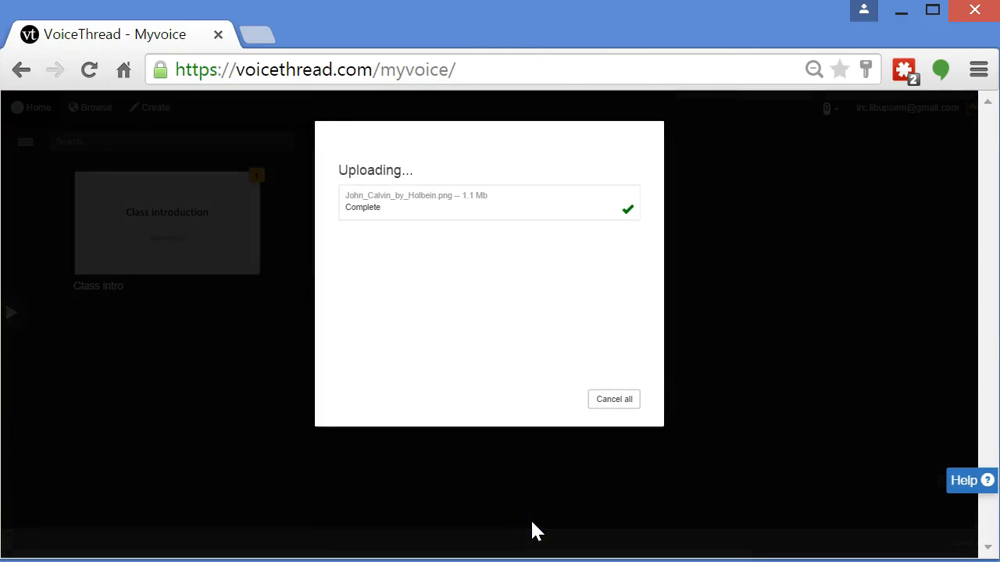
{"action": "left_click", "coordinate": [572, 274]}
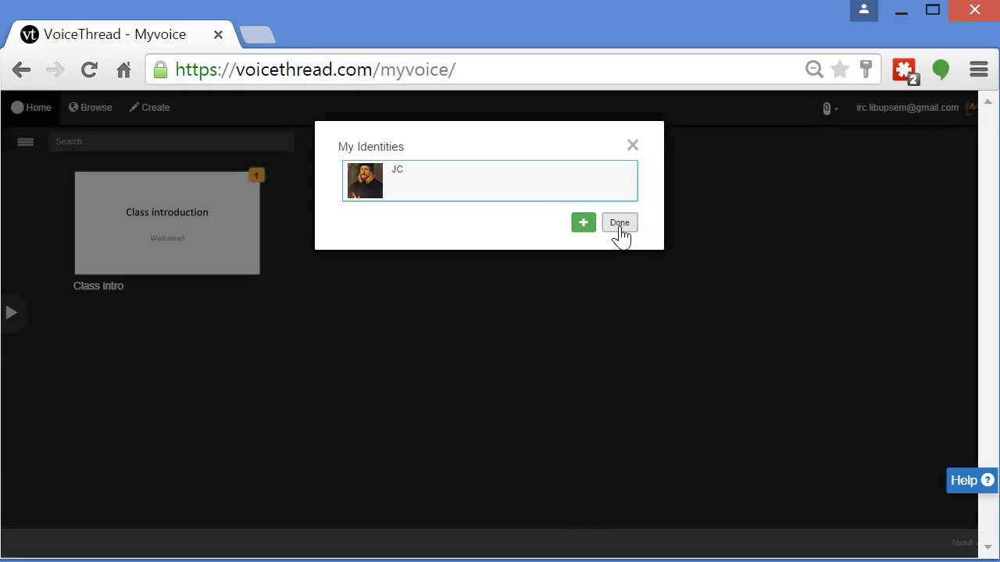
{"action": "left_click", "coordinate": [620, 225]}
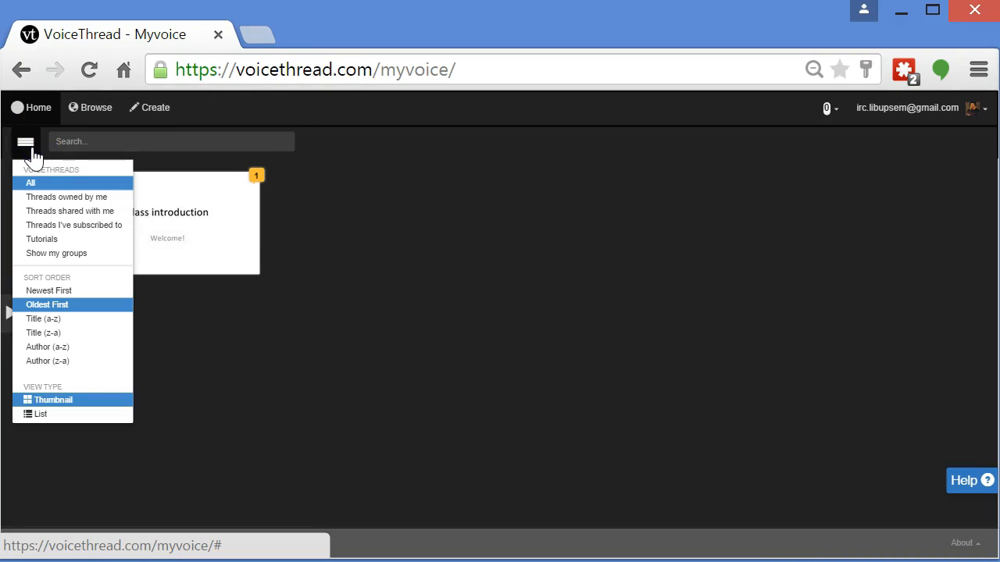
{"action": "left_click", "coordinate": [43, 189]}
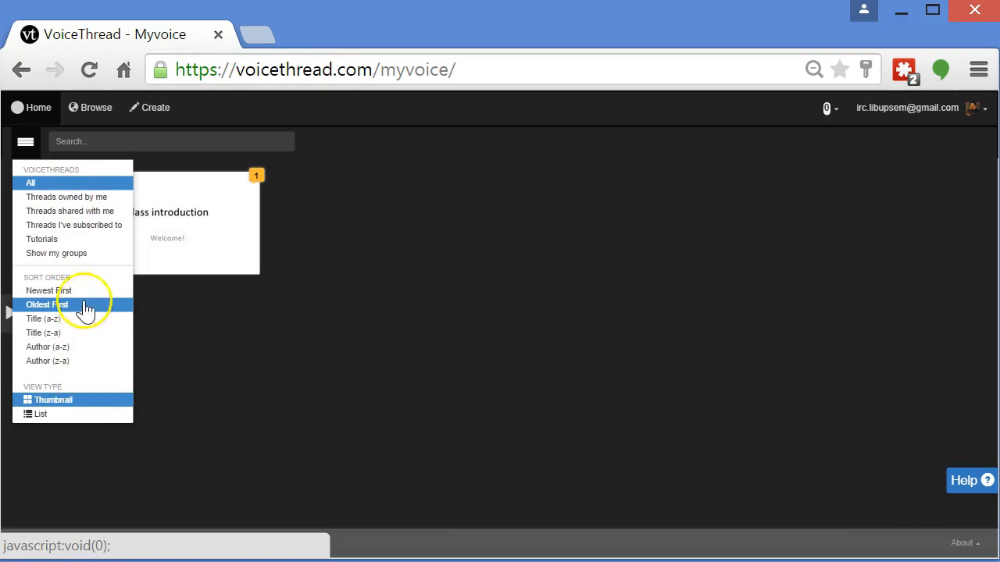
{"action": "left_click", "coordinate": [100, 202]}
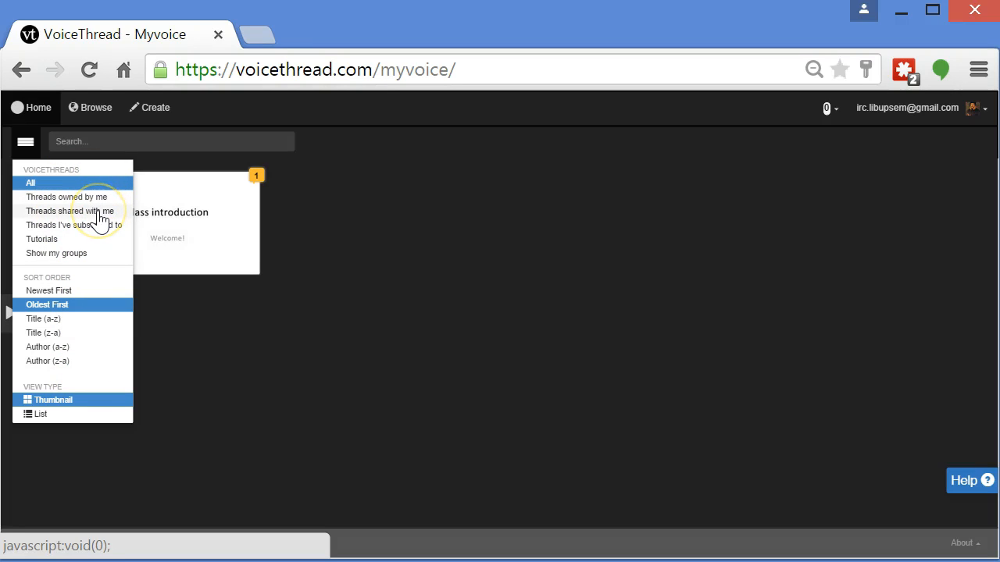
{"action": "left_click", "coordinate": [98, 238]}
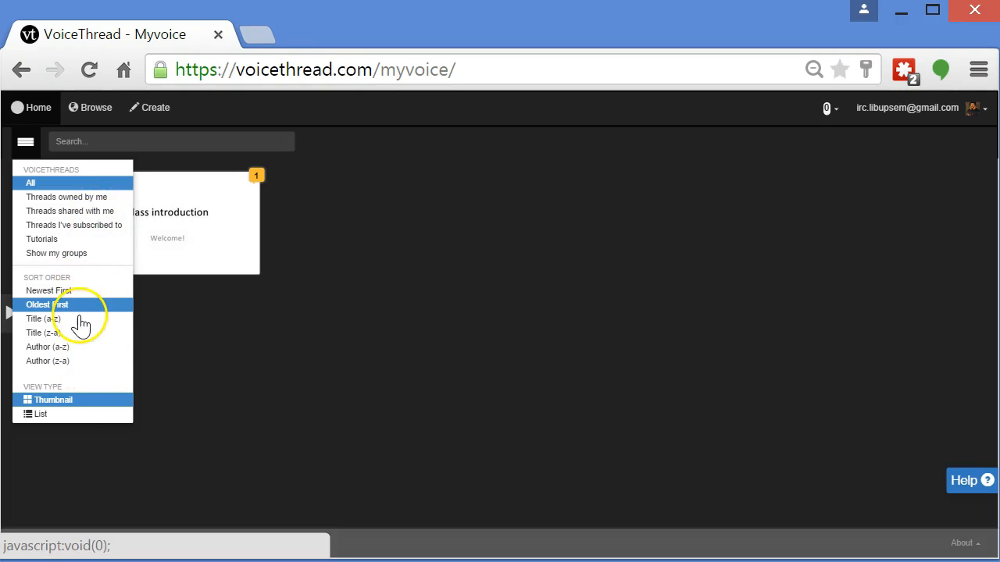
{"action": "left_click", "coordinate": [190, 394]}
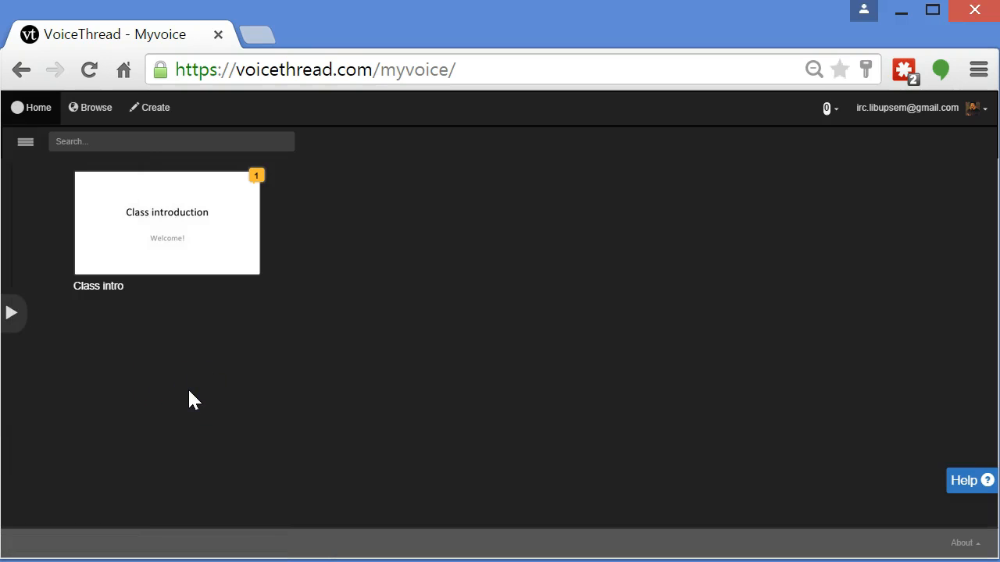
Open the groups panel and browse the threads in Test Class 2 and Test Class 1
{"action": "left_click", "coordinate": [17, 322]}
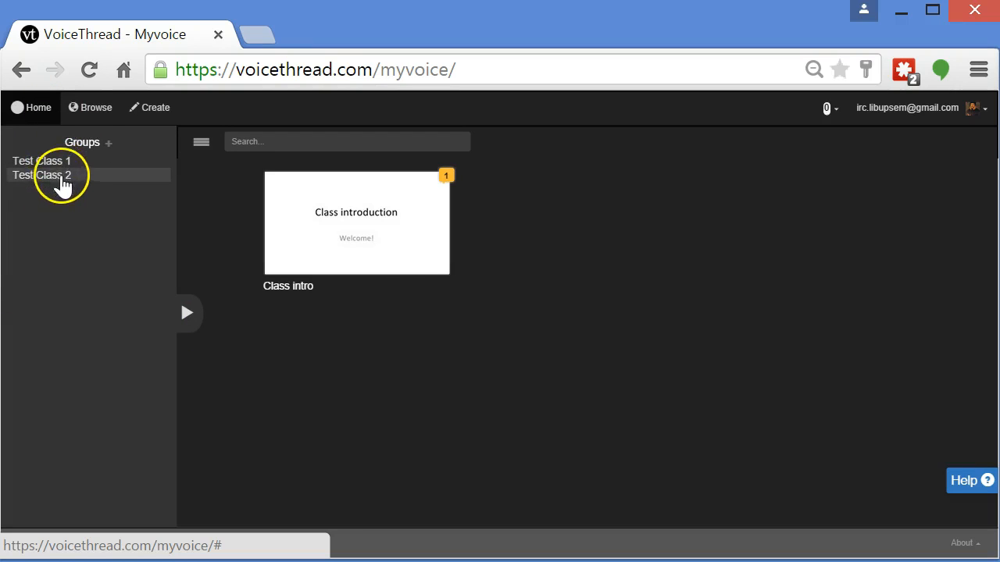
{"action": "left_click", "coordinate": [86, 172]}
{"action": "left_click", "coordinate": [85, 190]}
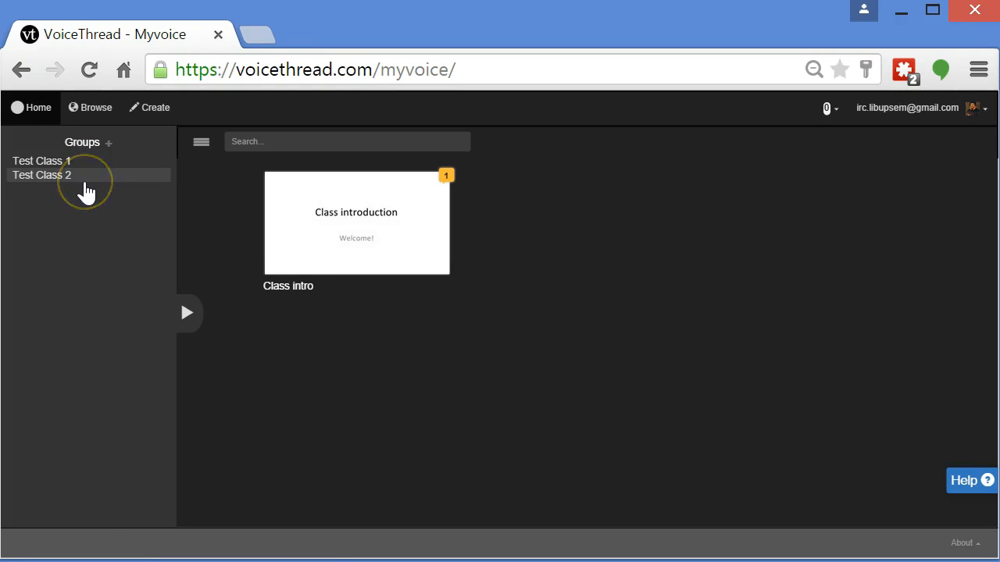
{"action": "left_click", "coordinate": [89, 167]}
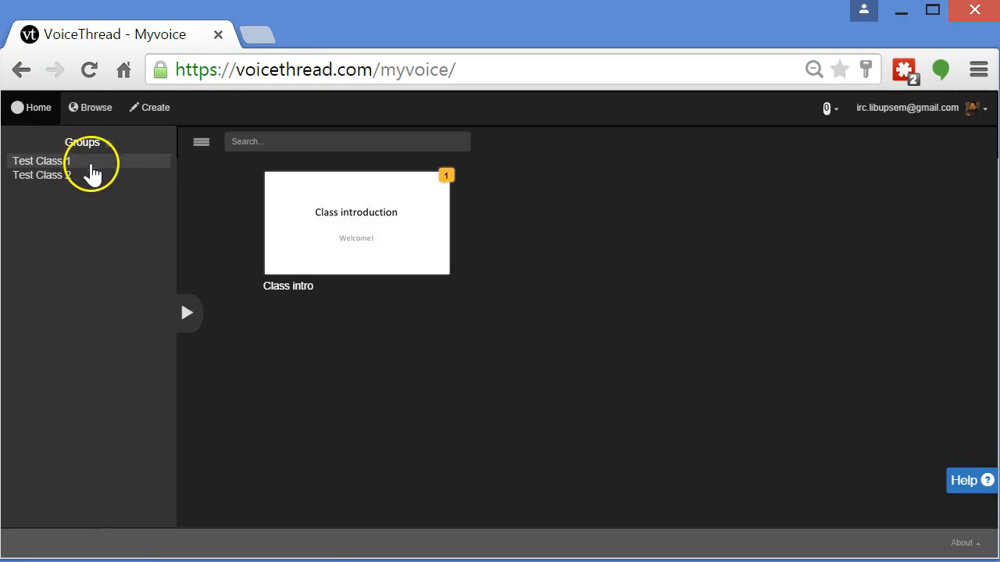
{"action": "left_click", "coordinate": [97, 173]}
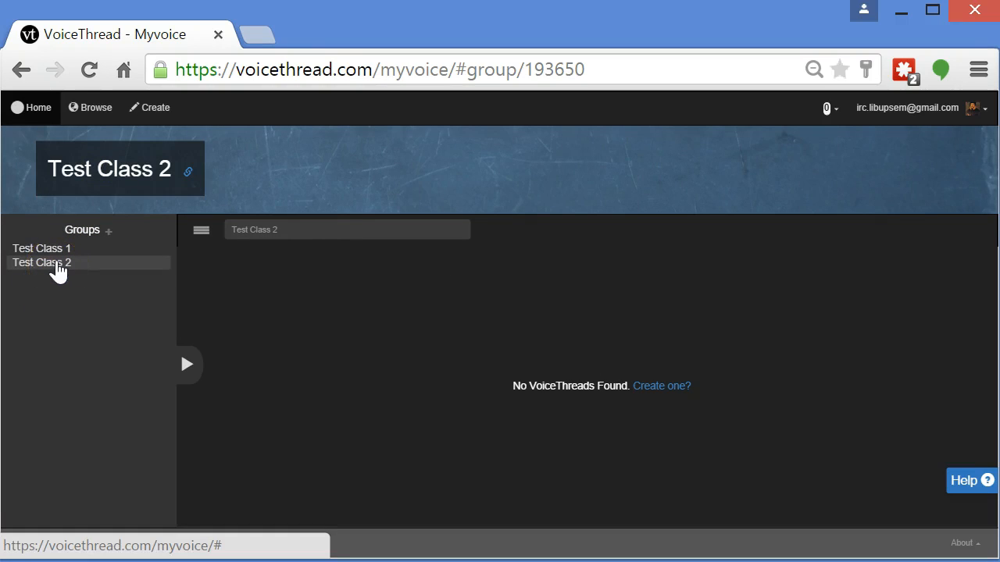
{"action": "left_click", "coordinate": [61, 250]}
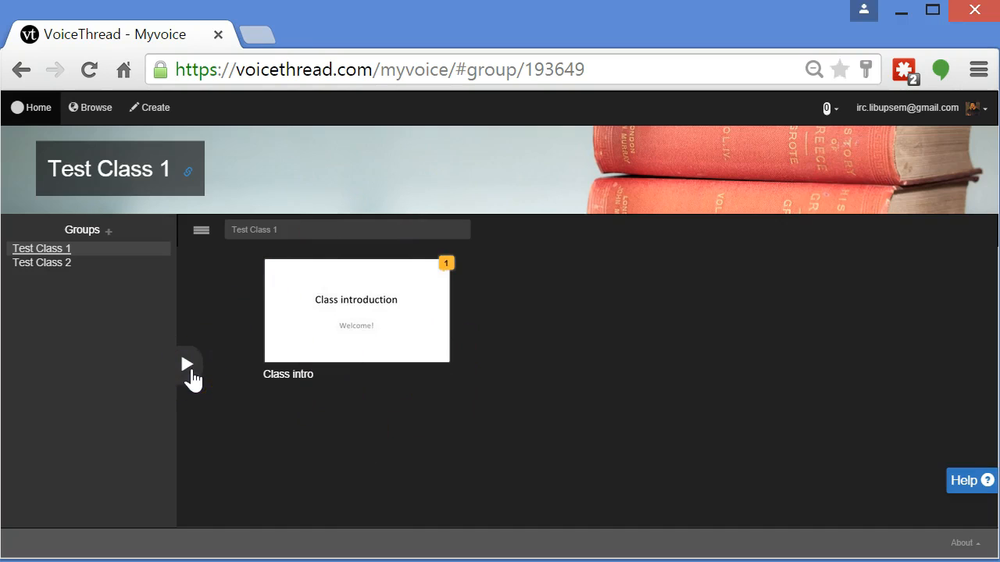
Collapse the groups panel and open the Class intro VoiceThread
{"action": "left_click", "coordinate": [191, 373]}
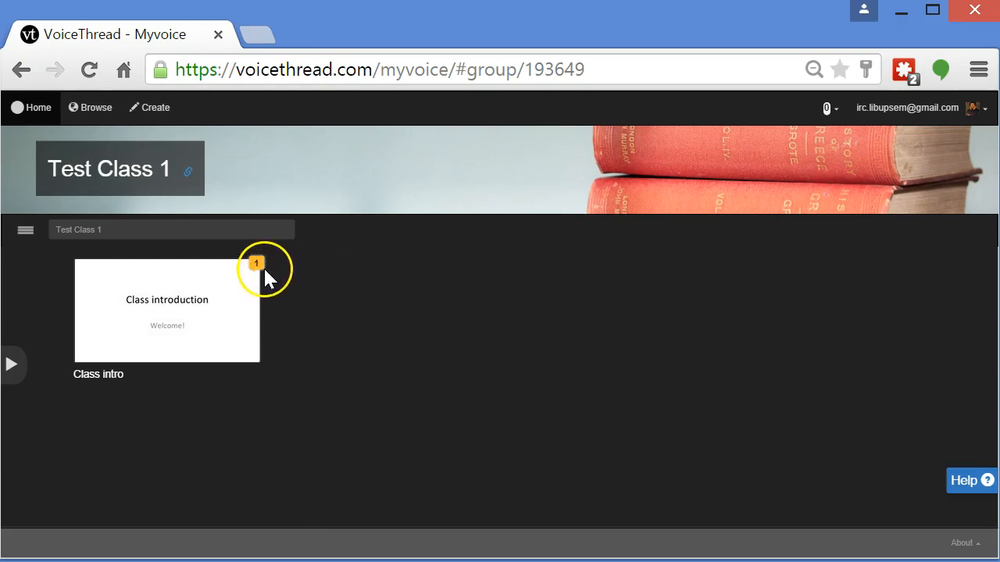
{"action": "mouse_move", "coordinate": [258, 273]}
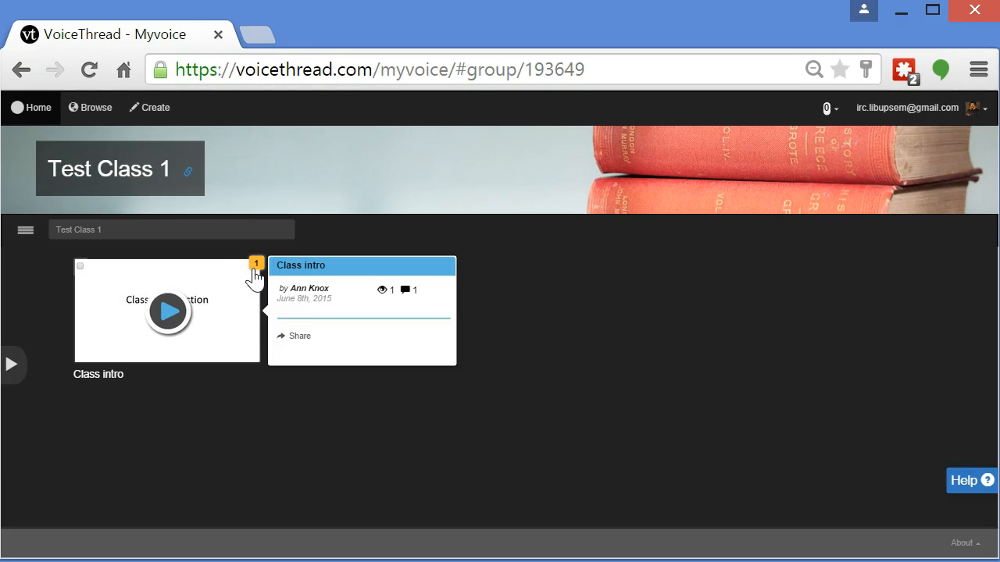
{"action": "left_click", "coordinate": [173, 314]}
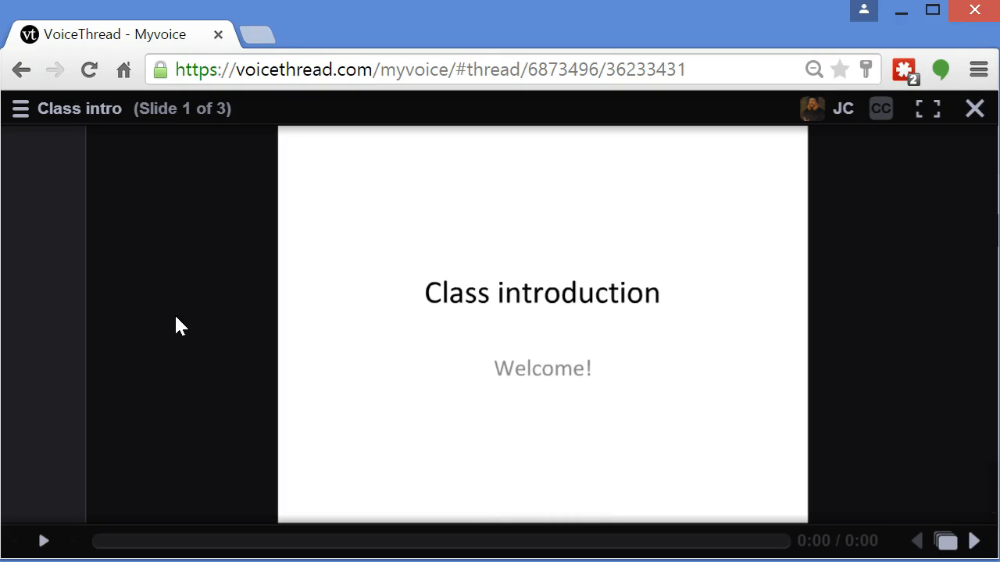
Browse the thread's slides in grid view, return to slide 1, and advance to the next slide
{"action": "left_click", "coordinate": [945, 544]}
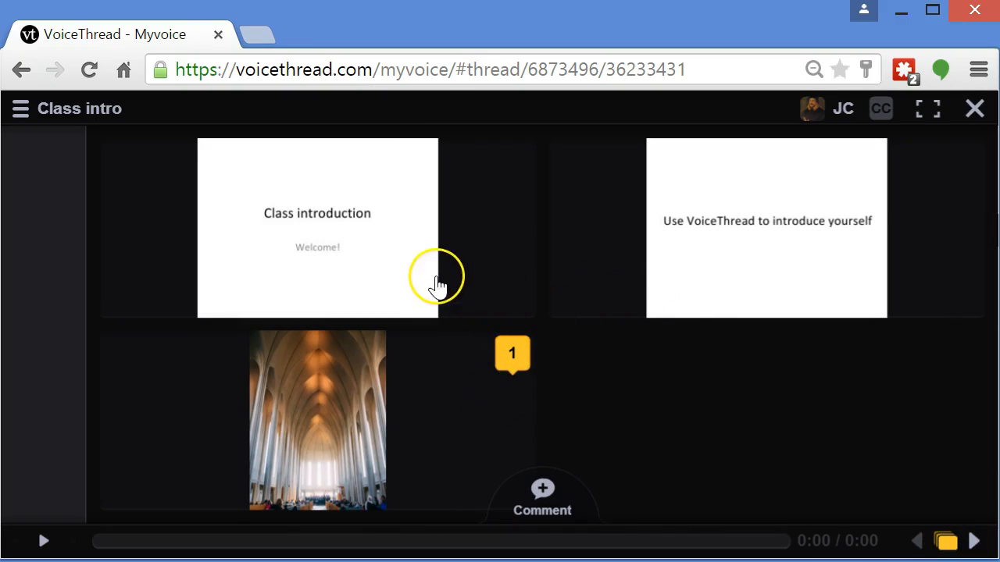
{"action": "left_click", "coordinate": [369, 245]}
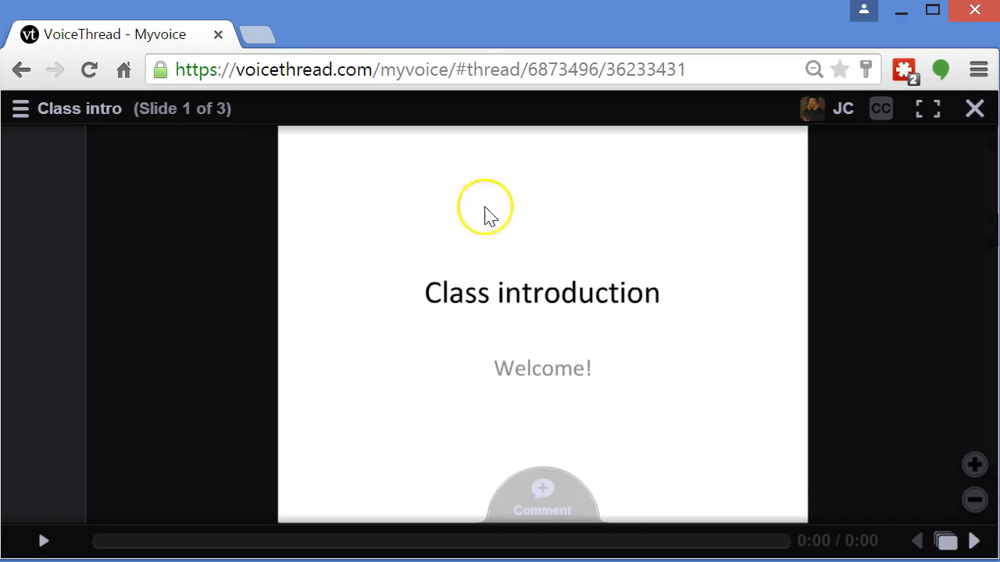
{"action": "left_click", "coordinate": [972, 542]}
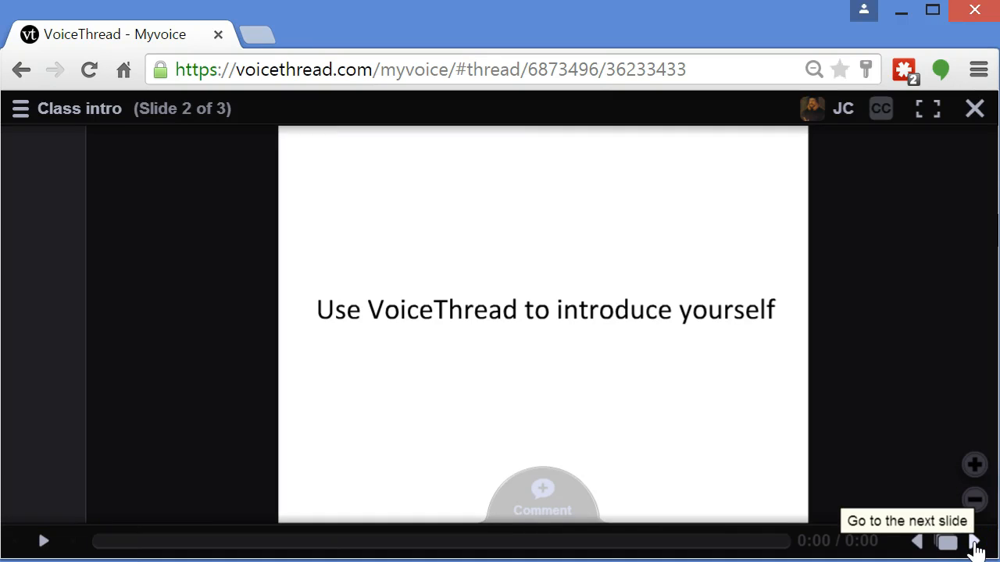
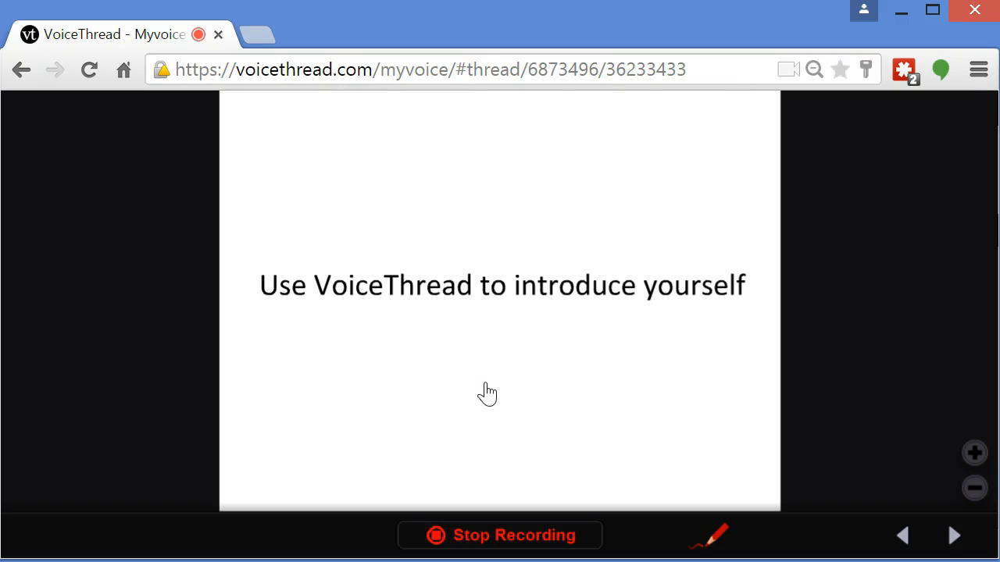
Stop recording the comment on slide 2, save it, and play the saved comment back
{"action": "left_click", "coordinate": [494, 550]}
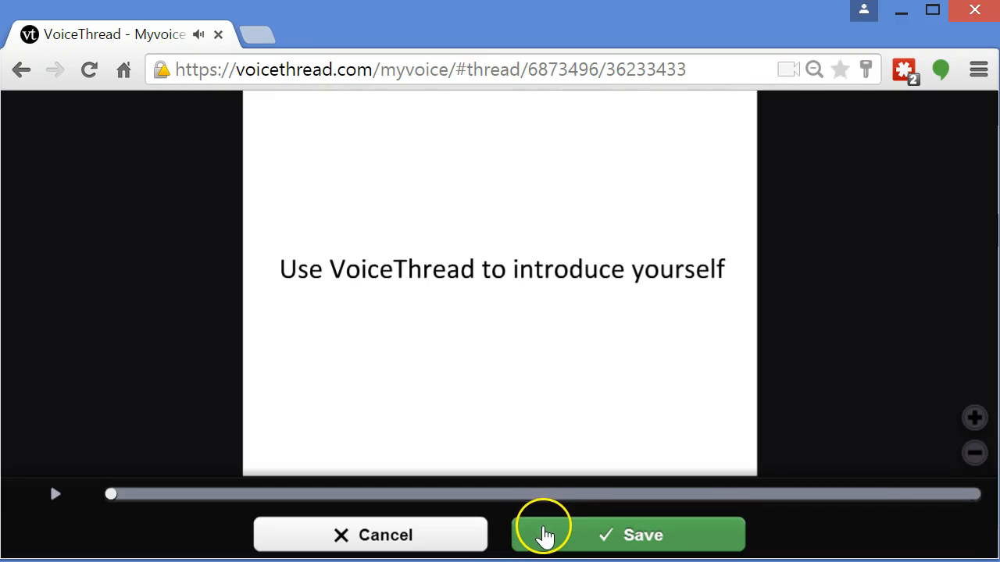
{"action": "left_click", "coordinate": [556, 536]}
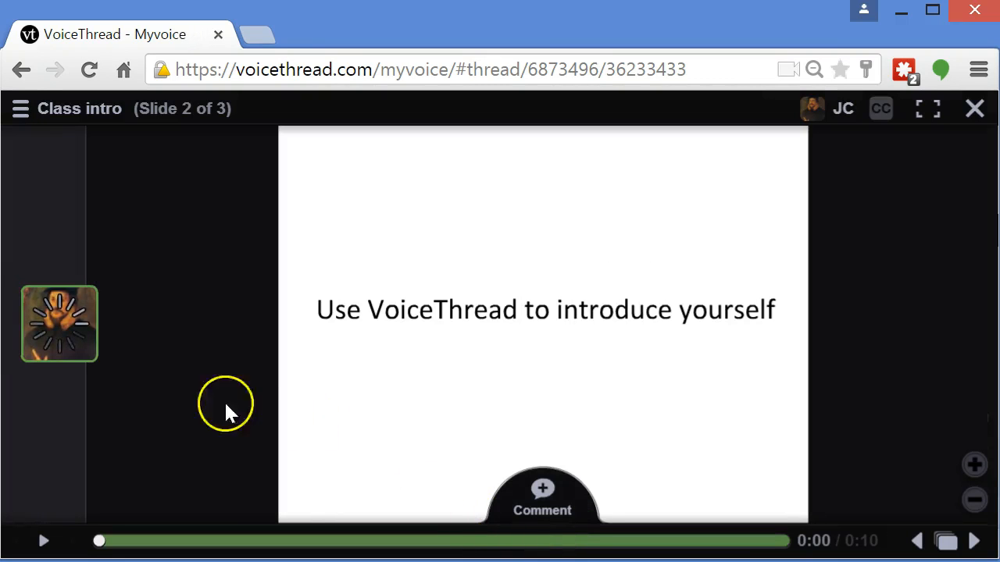
{"action": "mouse_move", "coordinate": [50, 328]}
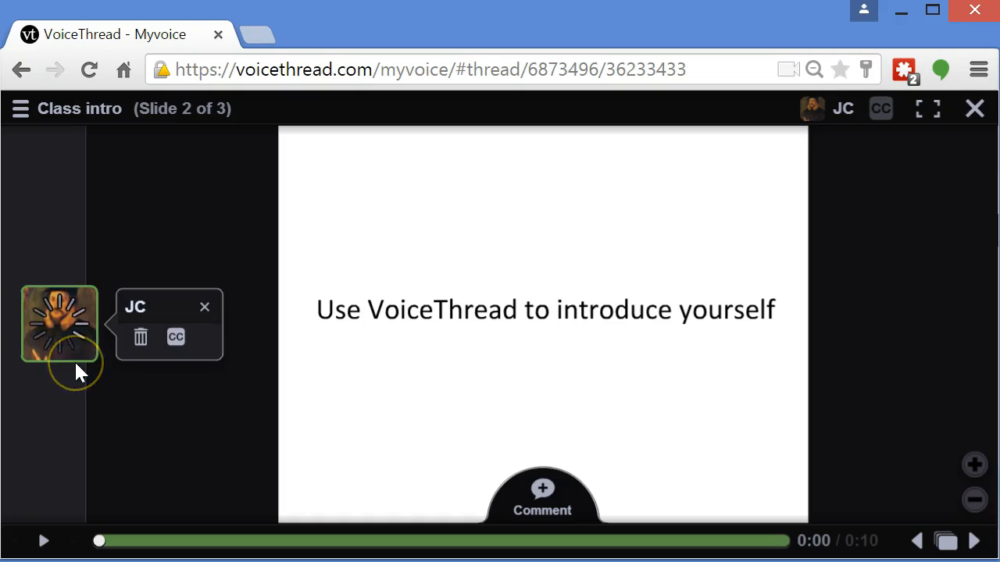
{"action": "left_click", "coordinate": [70, 391]}
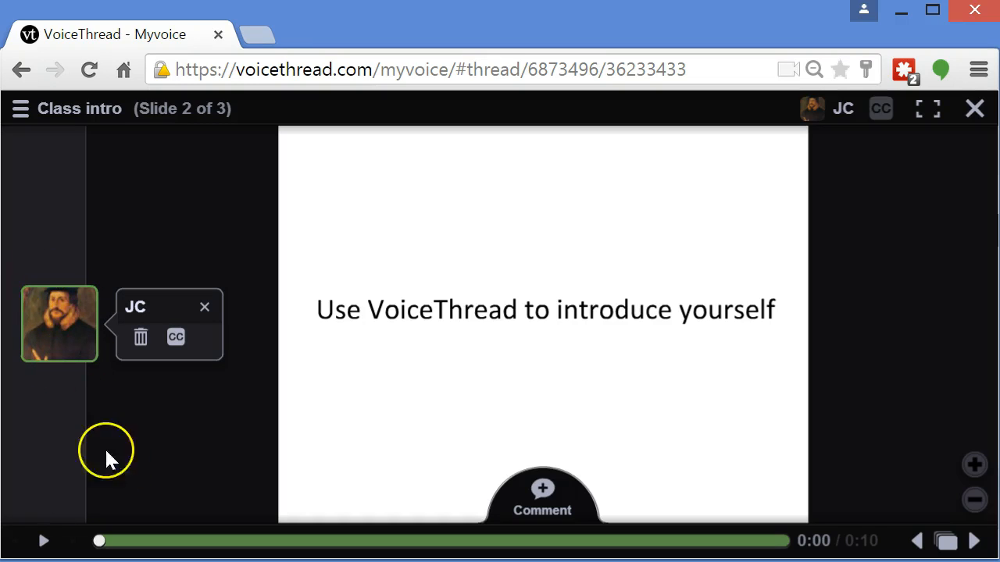
{"action": "left_click", "coordinate": [204, 307]}
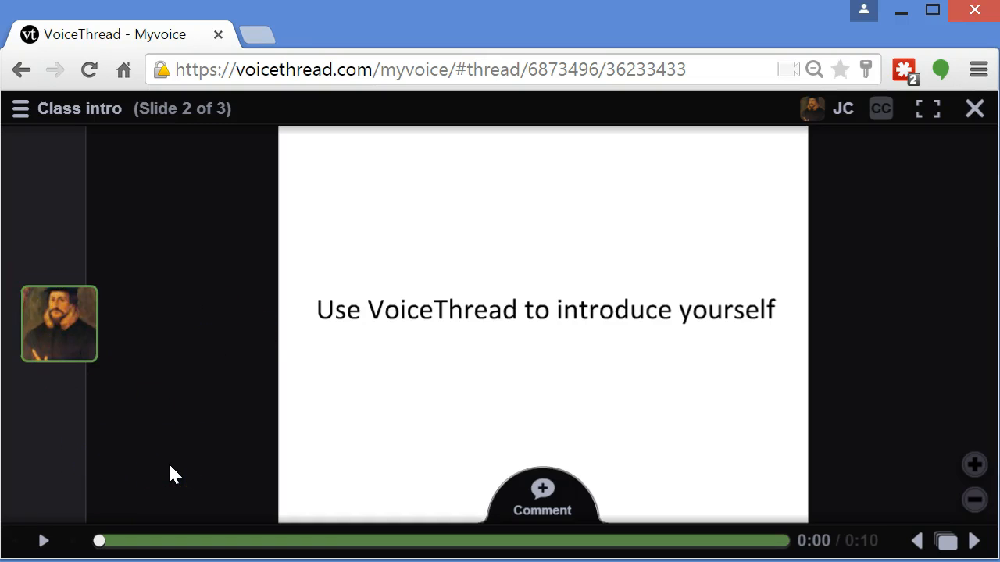
{"action": "left_click", "coordinate": [61, 344]}
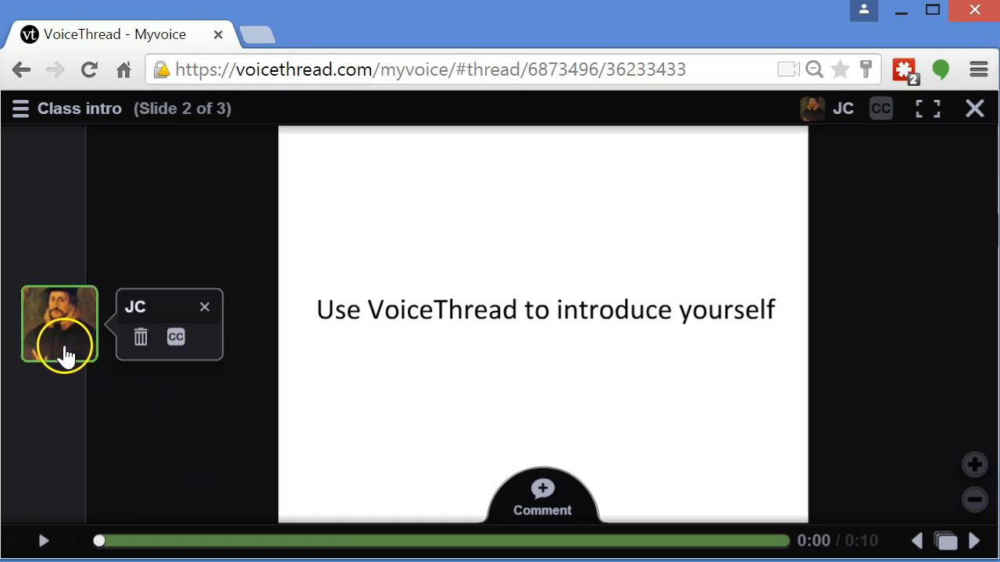
{"action": "left_click", "coordinate": [45, 393]}
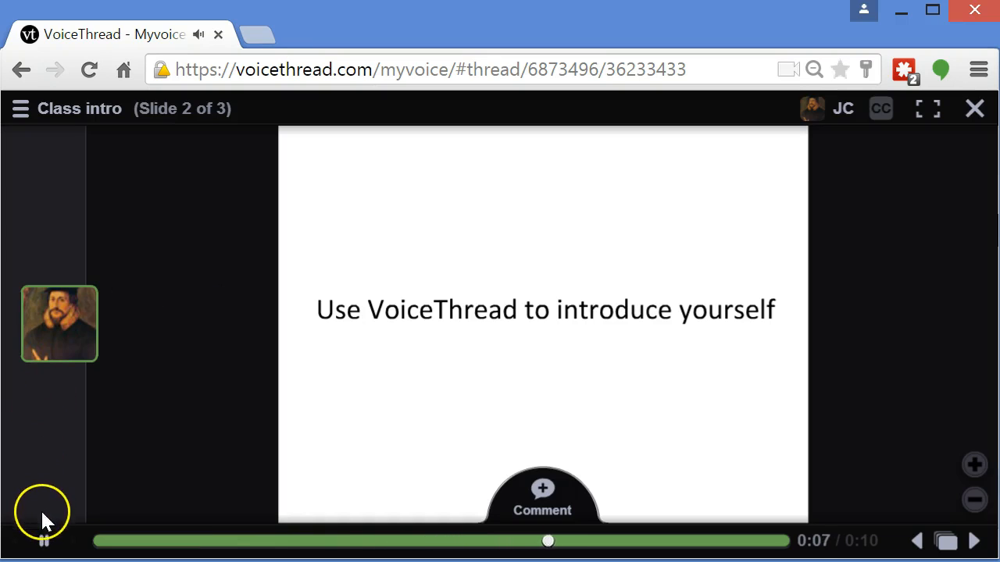
{"action": "left_click", "coordinate": [45, 540]}
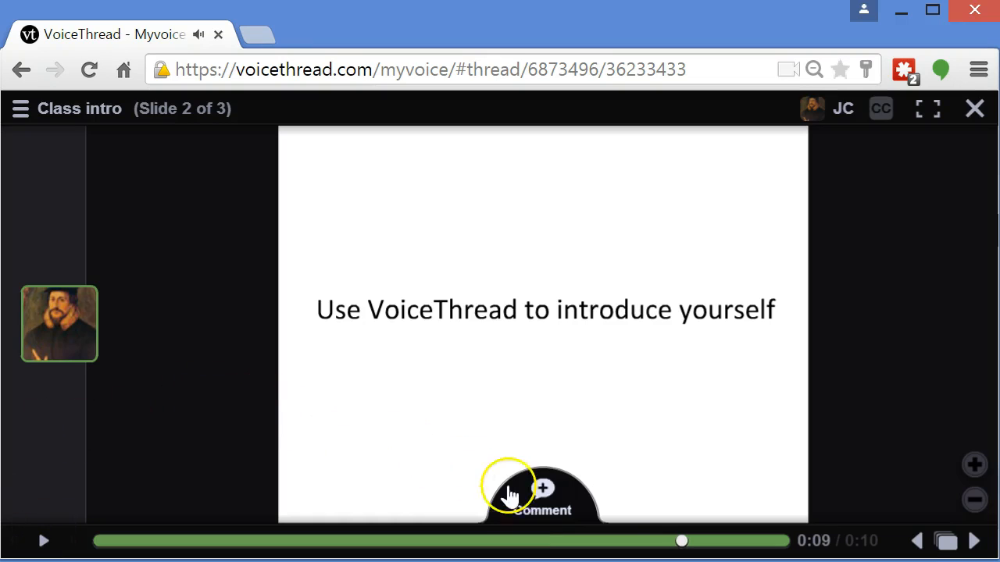
Add a text comment "Hi Everyone it's good to meet you!" to slide 2 and save it
{"action": "left_click", "coordinate": [555, 491]}
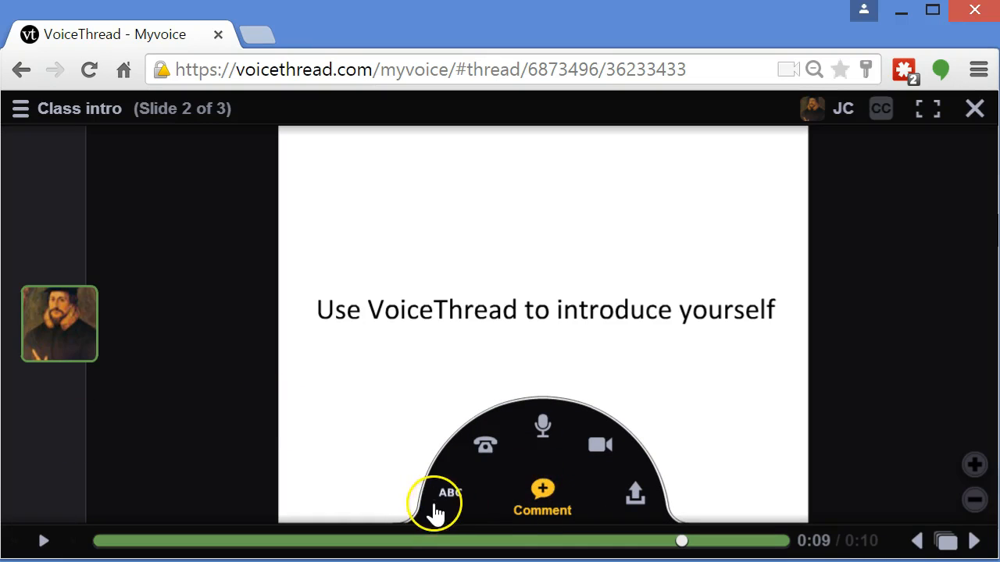
{"action": "left_click", "coordinate": [448, 506]}
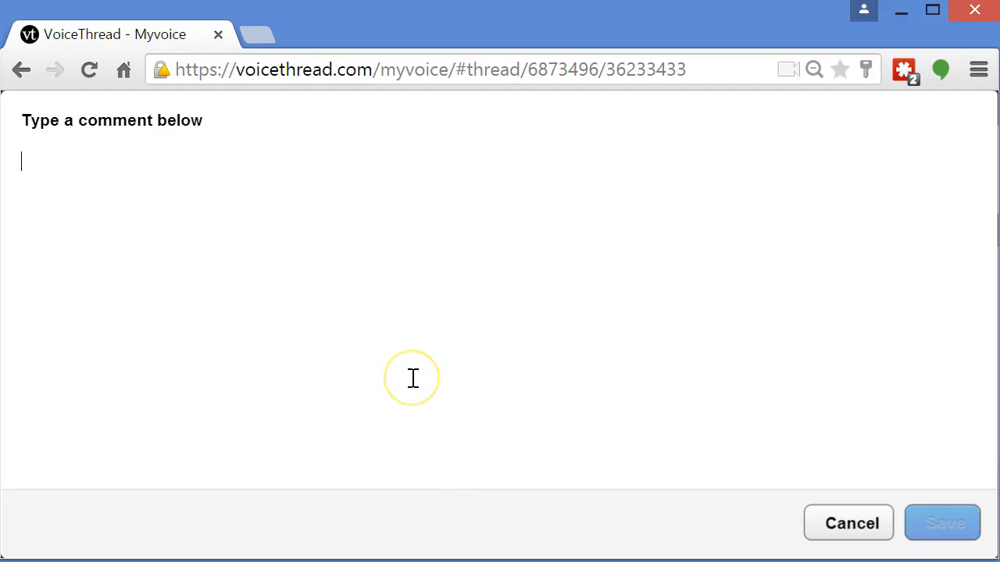
{"action": "type", "text": "Hi"}
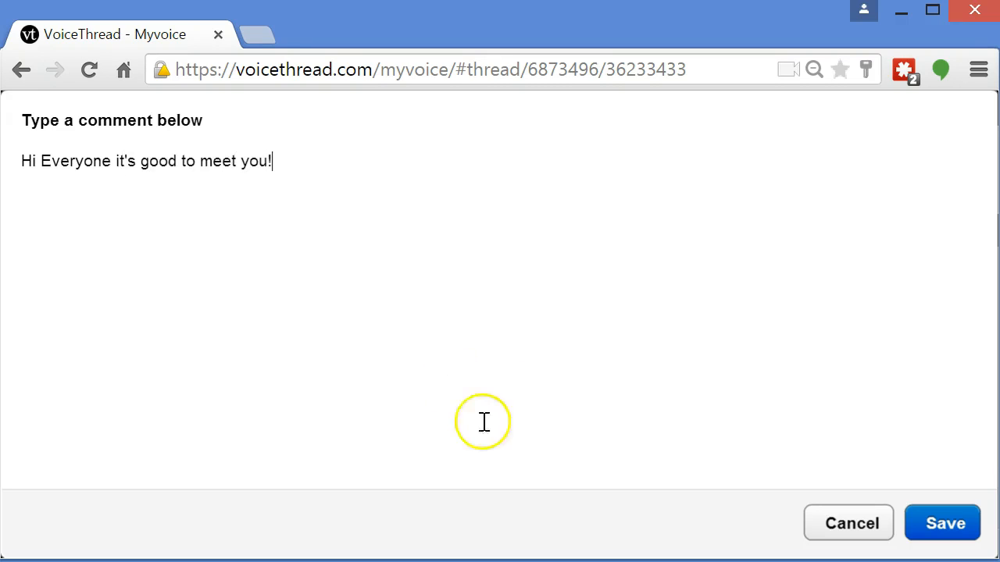
{"action": "left_click", "coordinate": [963, 529]}
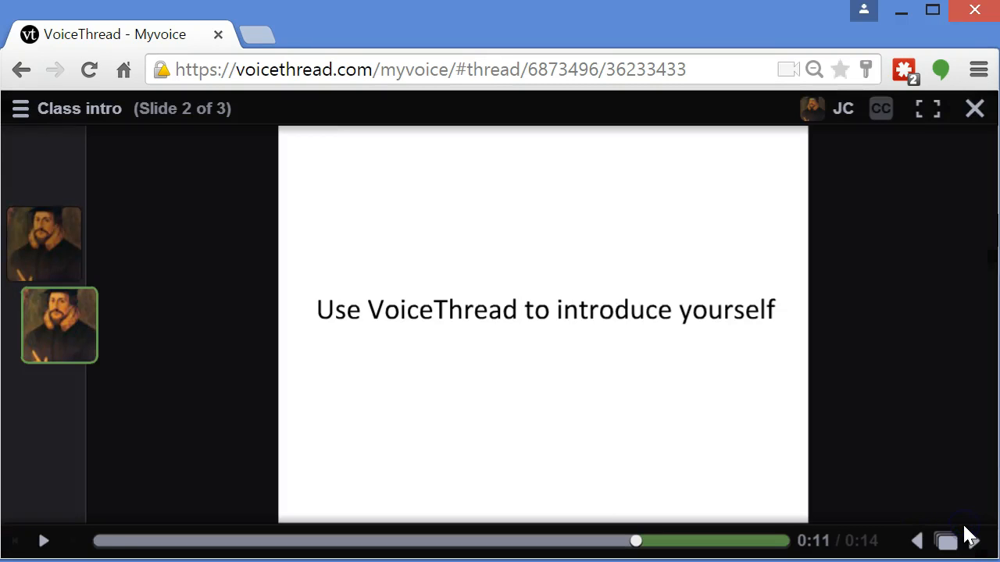
Open the new text comment and advance to slide 3
{"action": "left_click", "coordinate": [73, 329]}
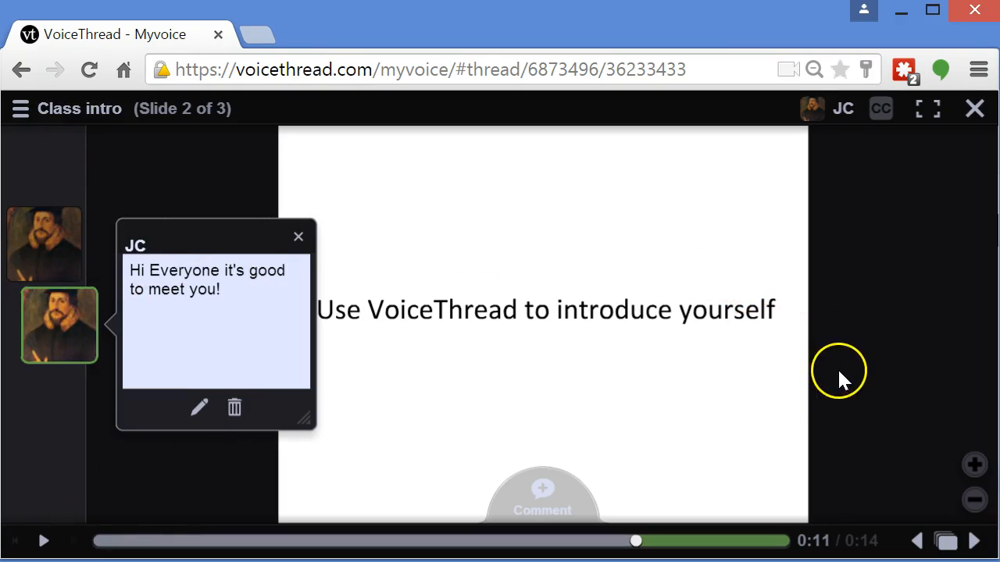
{"action": "left_click", "coordinate": [974, 541]}
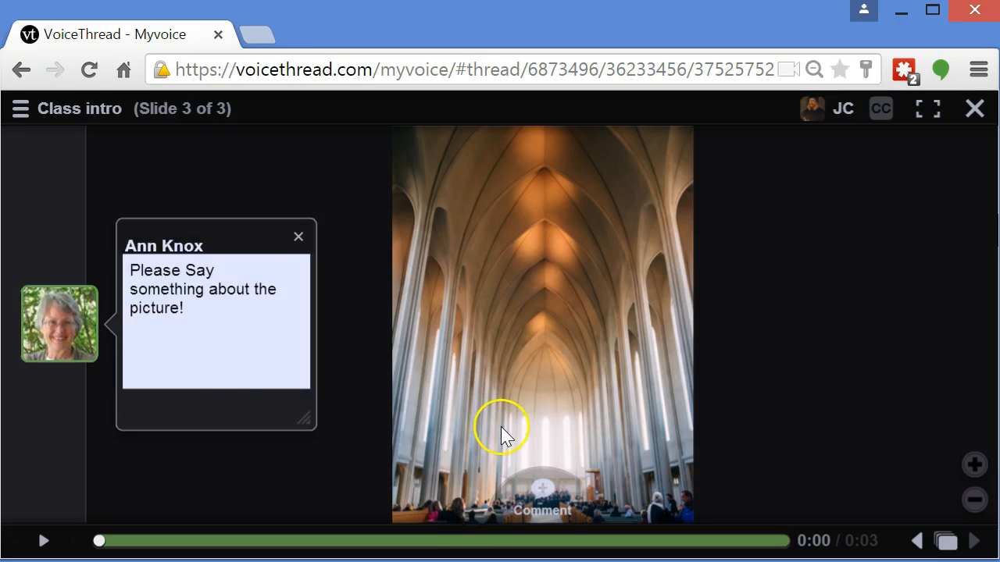
Record a voice comment on slide 3, stop the recording, and scrub through the slide's comments
{"action": "left_click", "coordinate": [542, 492]}
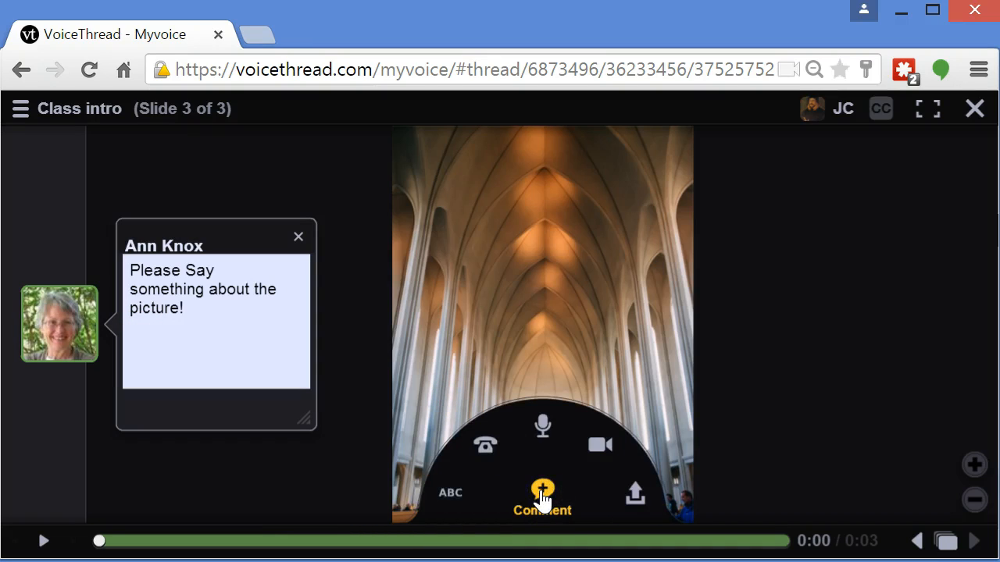
{"action": "left_click", "coordinate": [539, 431]}
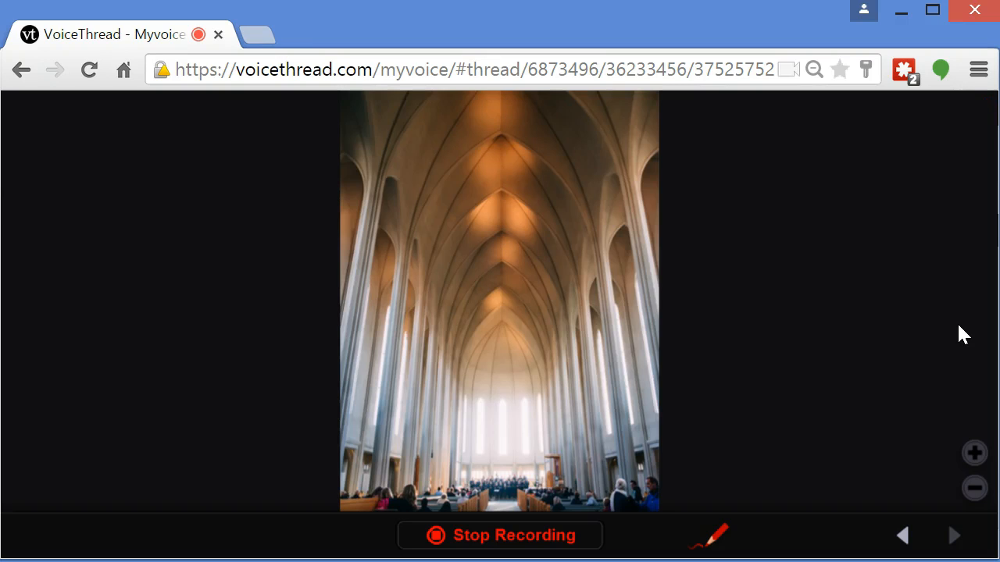
{"action": "left_click", "coordinate": [575, 533]}
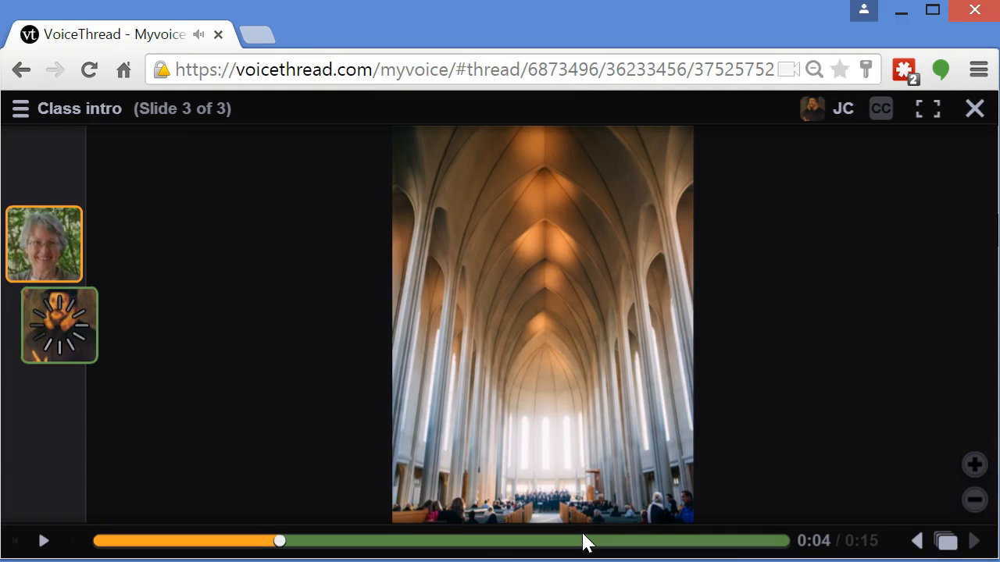
{"action": "left_click", "coordinate": [593, 542]}
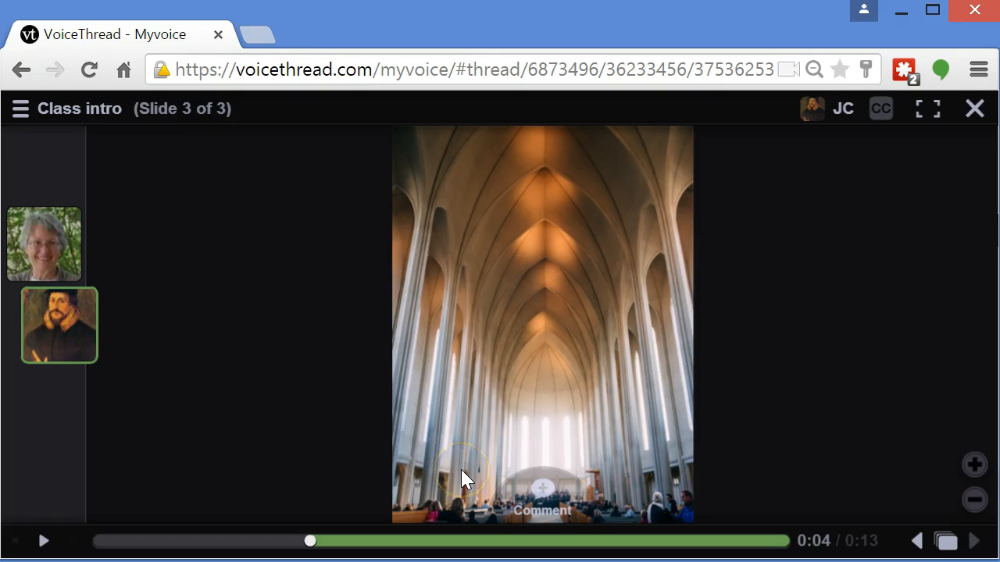
Record a webcam video comment on slide 3, stop it, and save the recording
{"action": "left_click", "coordinate": [523, 510]}
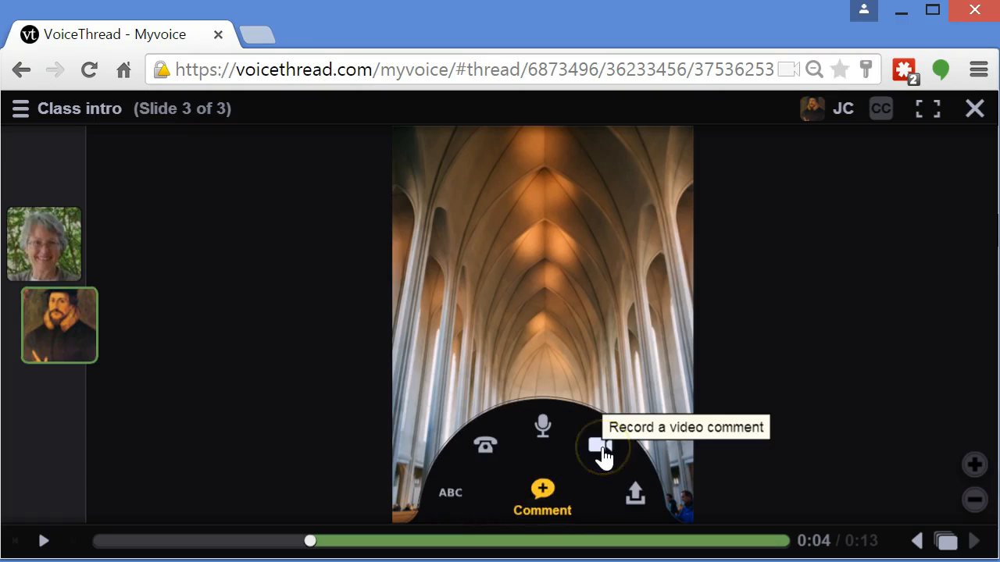
{"action": "left_click", "coordinate": [602, 451]}
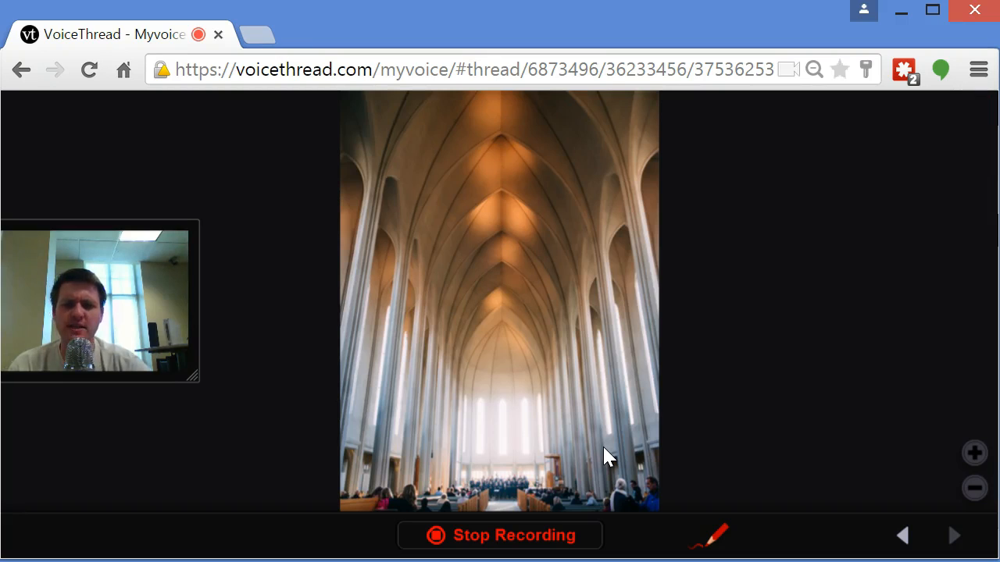
{"action": "left_click", "coordinate": [556, 519]}
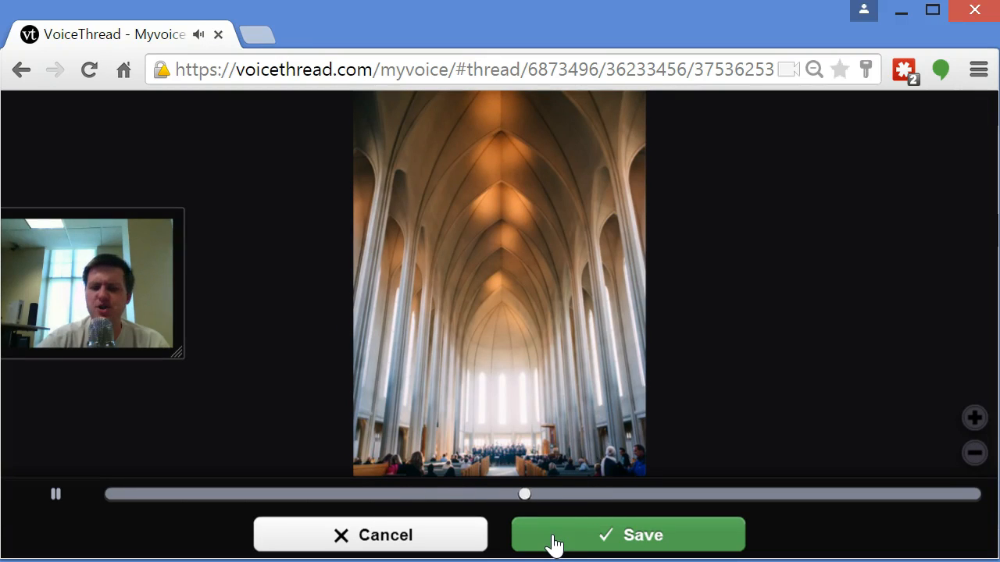
{"action": "left_click", "coordinate": [559, 538]}
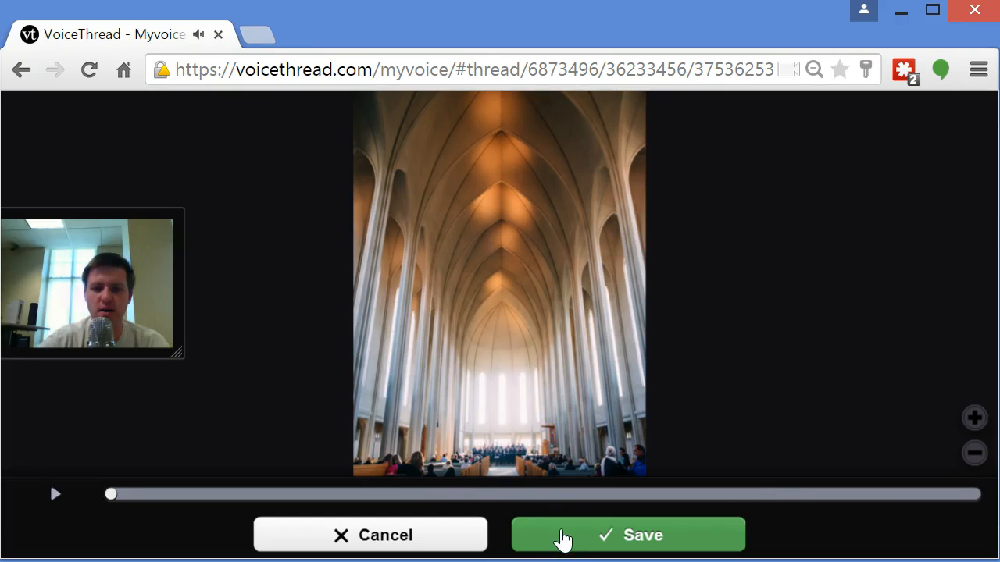
{"action": "left_click", "coordinate": [563, 538]}
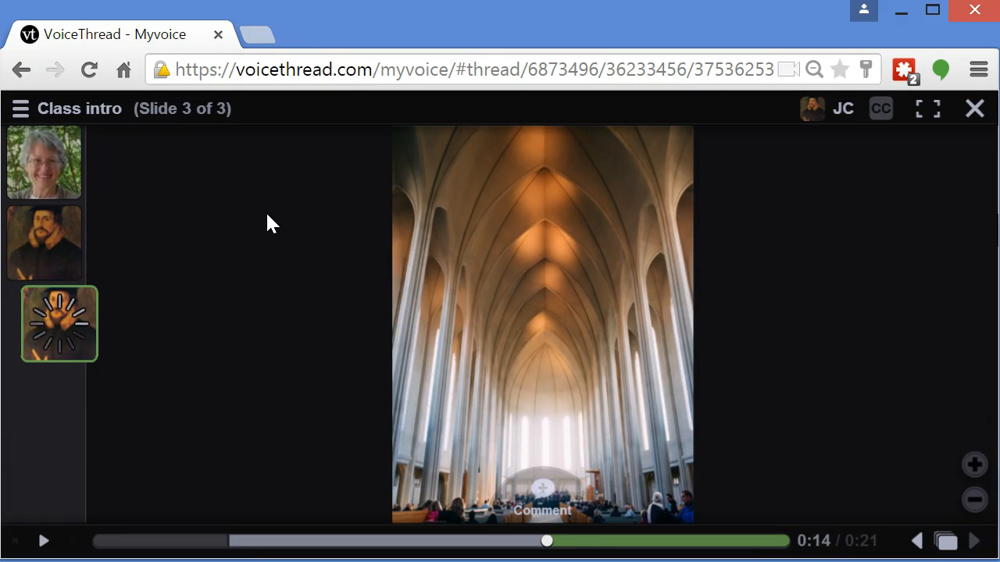
Open and play the new video comment, then close its popup
{"action": "left_click", "coordinate": [71, 318]}
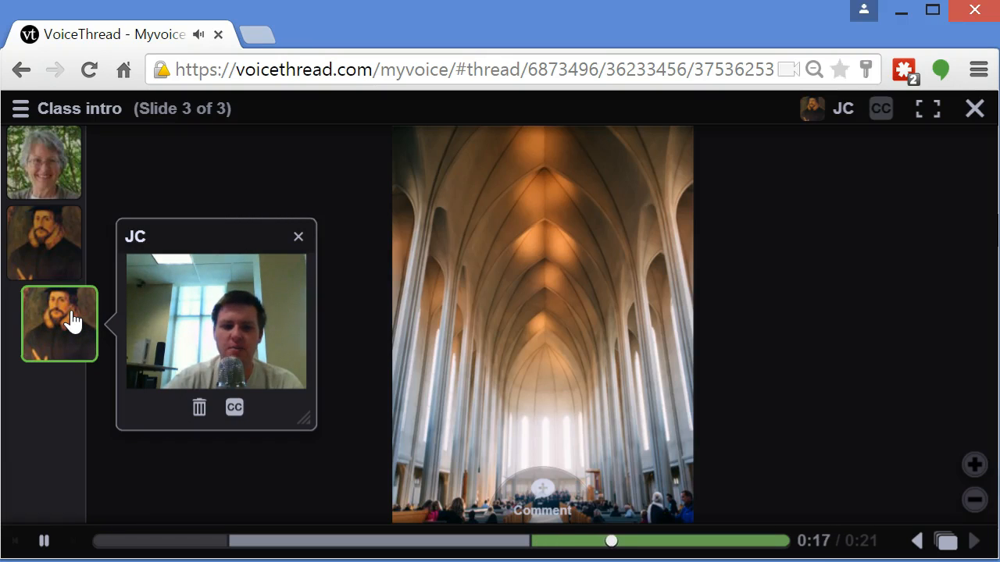
{"action": "left_click", "coordinate": [61, 404]}
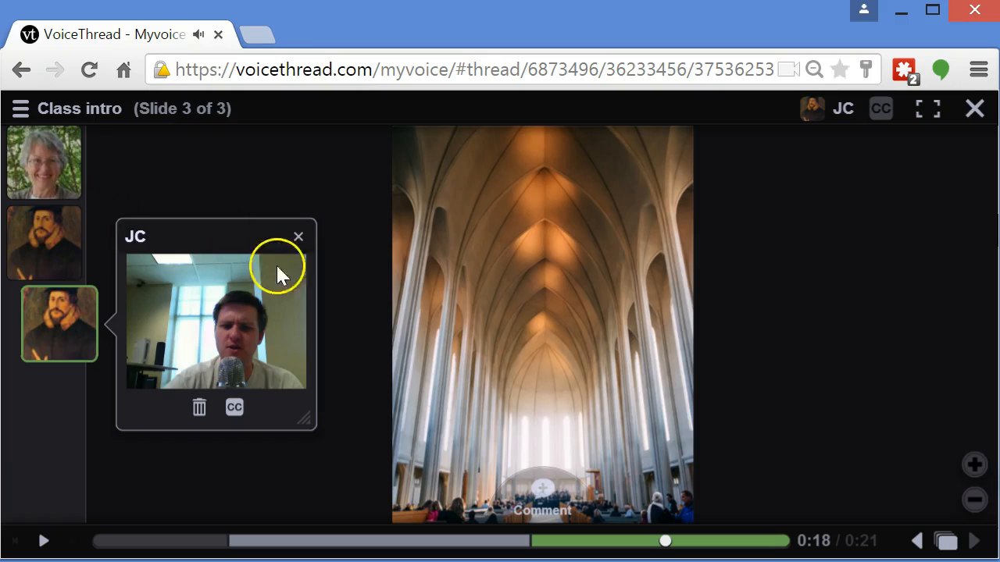
{"action": "left_click", "coordinate": [298, 237]}
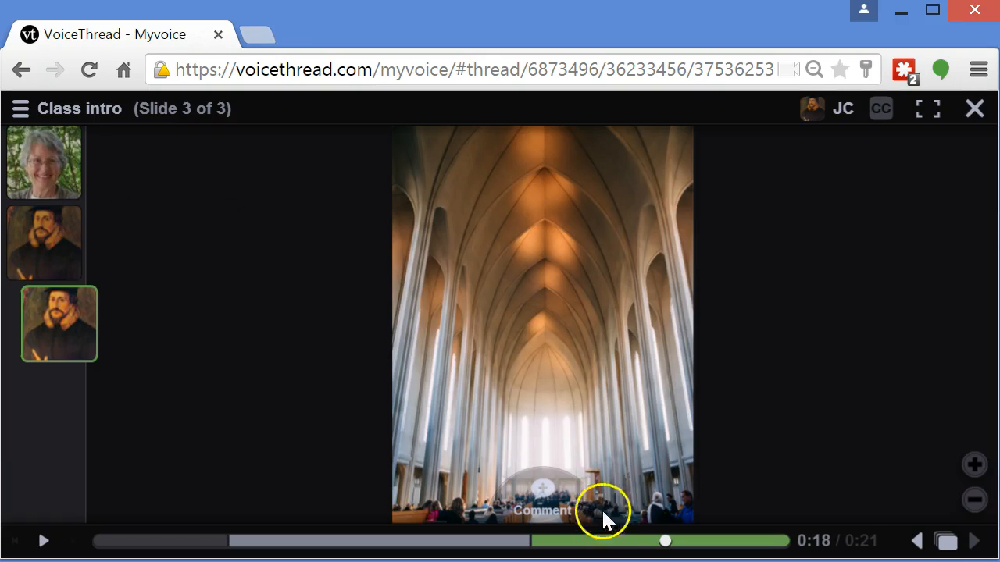
Add a text comment "I really like!" to slide 3 and save it
{"action": "left_click", "coordinate": [546, 492]}
{"action": "left_click", "coordinate": [460, 492]}
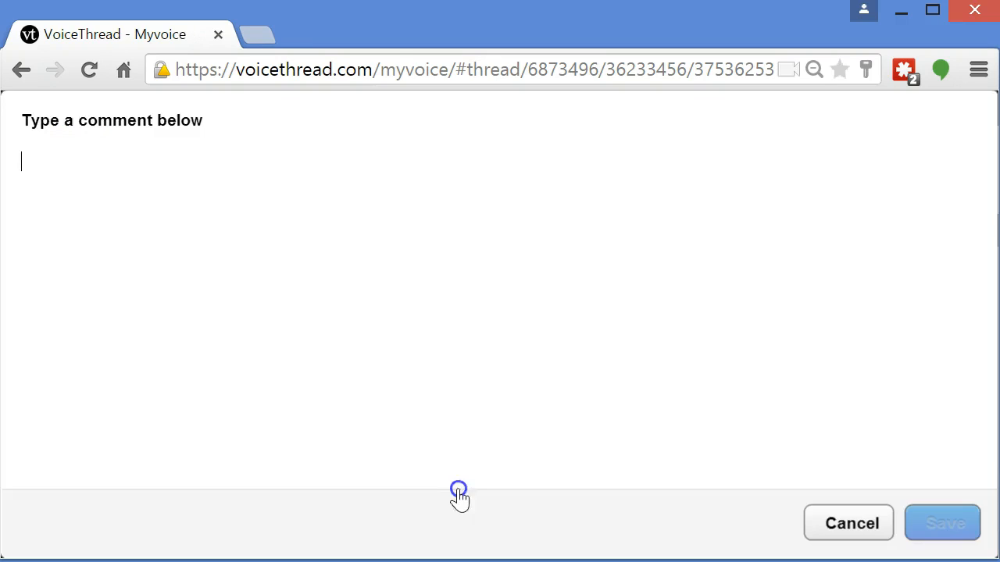
{"action": "type", "text": "I really like!"}
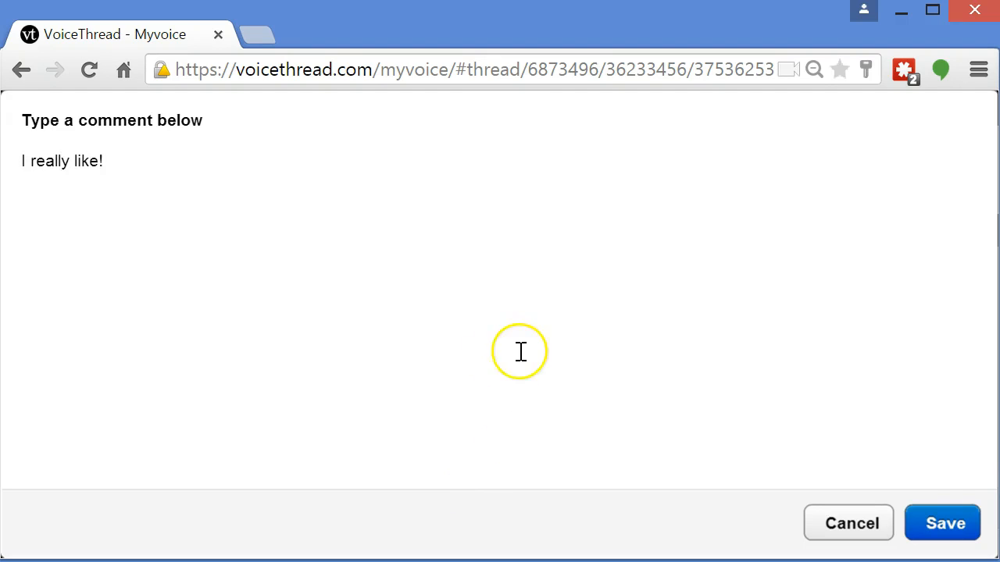
{"action": "left_click", "coordinate": [967, 528]}
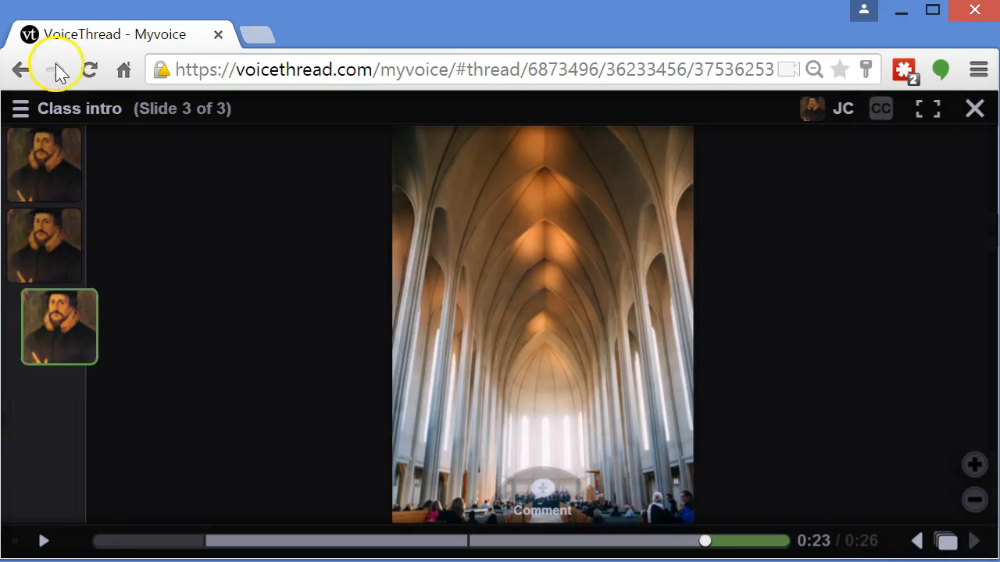
Step back to slide 2, return to slide 3, and close the Class intro thread
{"action": "left_click", "coordinate": [914, 540]}
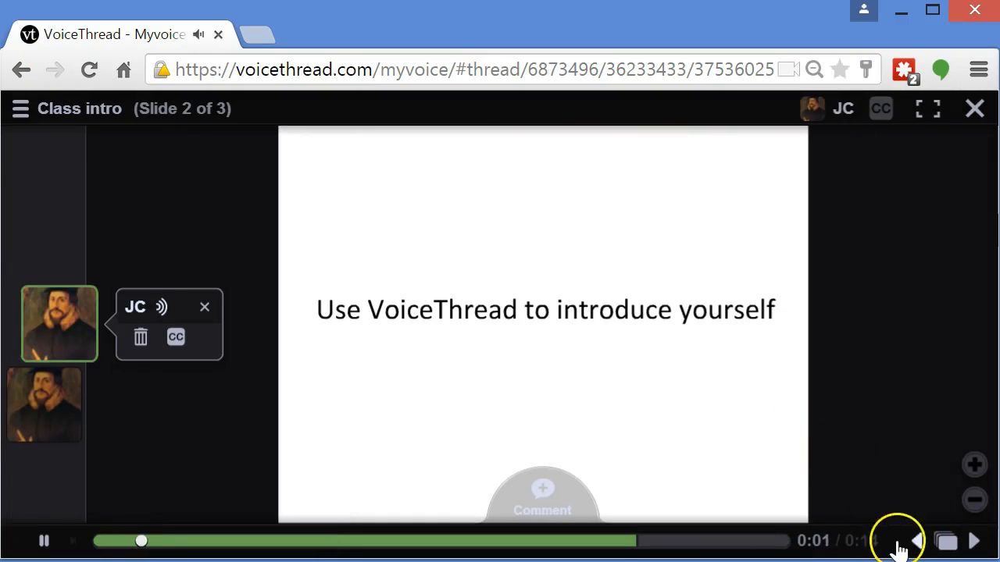
{"action": "left_click", "coordinate": [974, 541]}
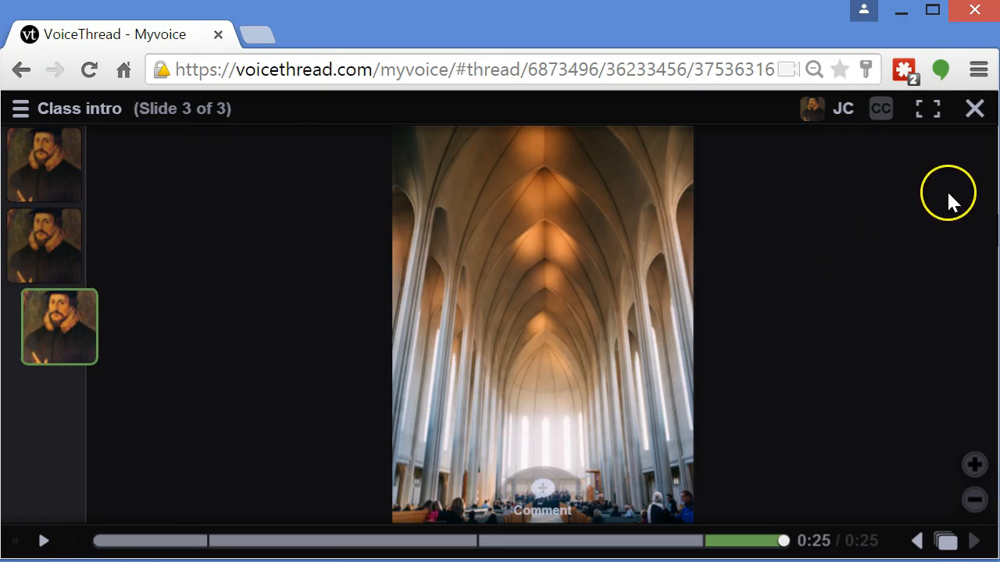
{"action": "left_click", "coordinate": [973, 111]}
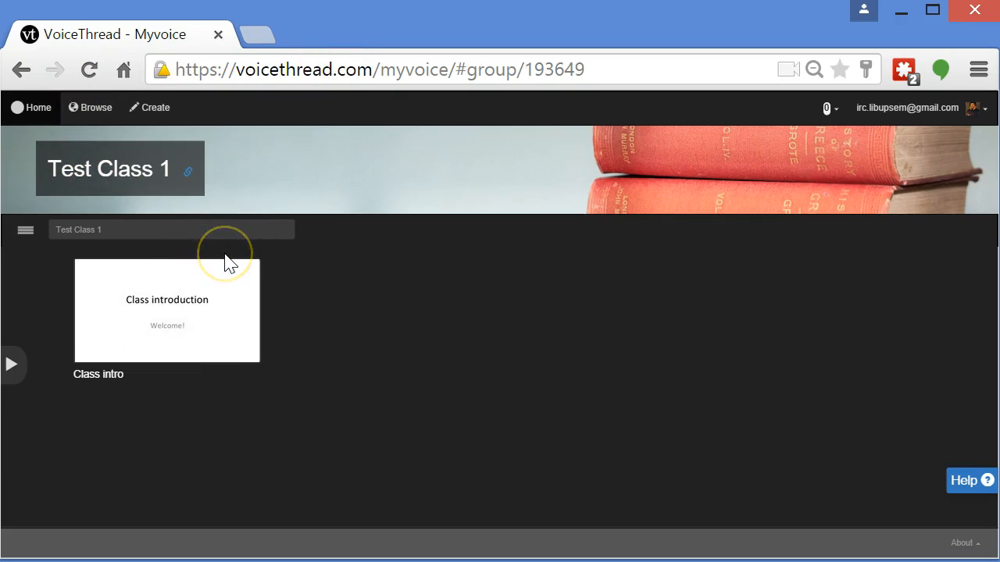
Open the groups panel and switch to the Test Class 2 group
{"action": "mouse_move", "coordinate": [229, 319]}
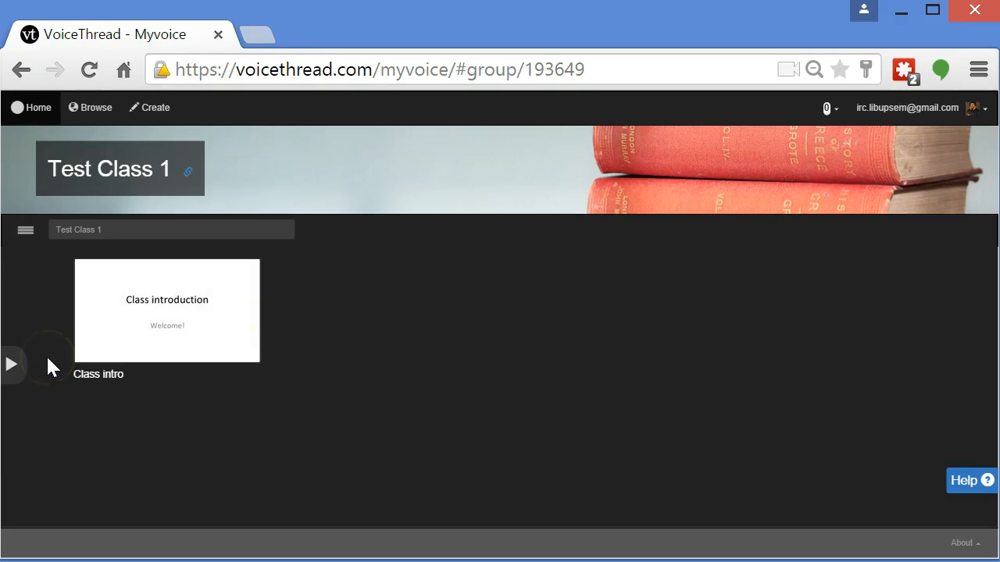
{"action": "left_click", "coordinate": [15, 370]}
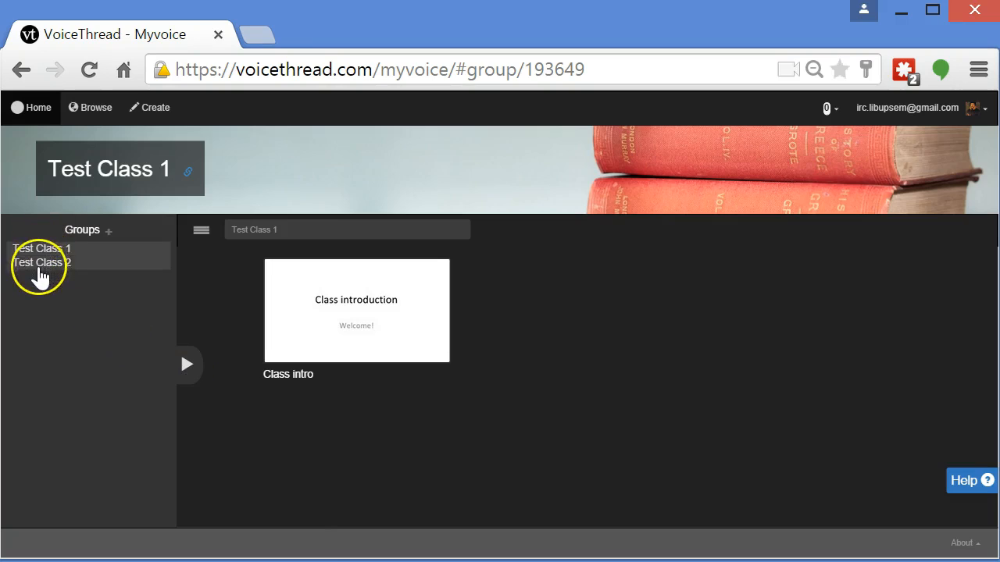
{"action": "left_click", "coordinate": [44, 264]}
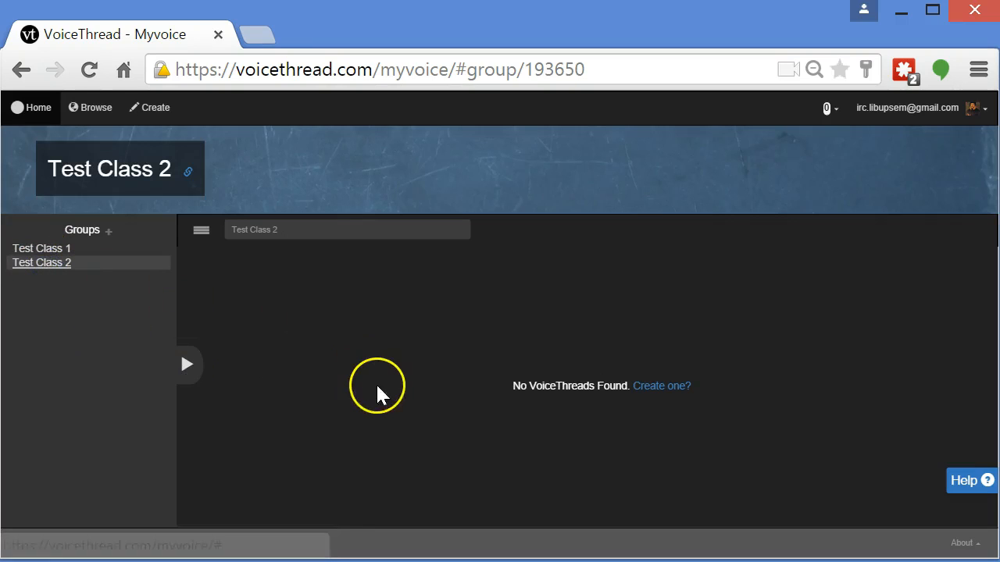
Create a new VoiceThread by uploading the Open House Powerpoint file from the desktop
{"action": "left_click", "coordinate": [426, 399]}
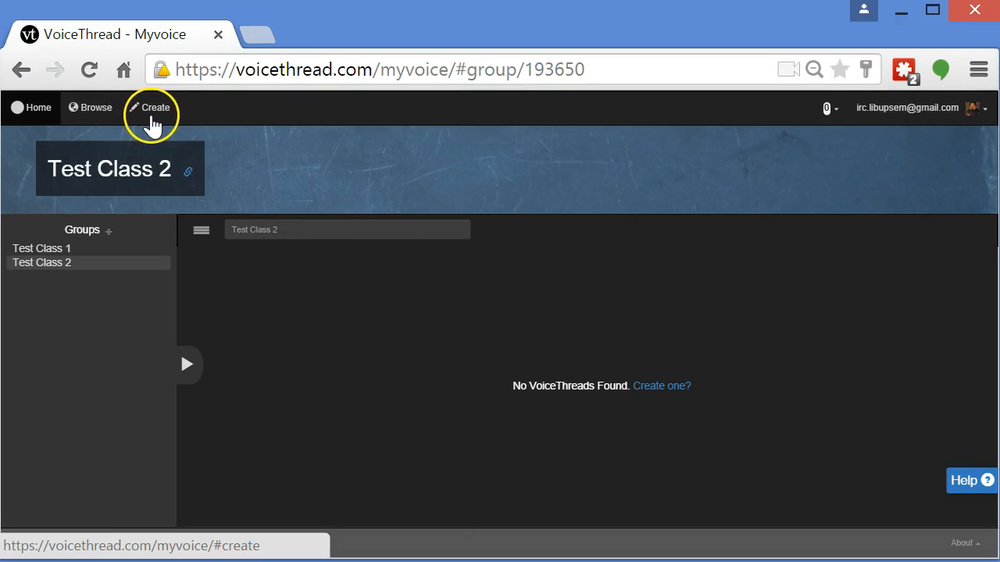
{"action": "left_click", "coordinate": [153, 118]}
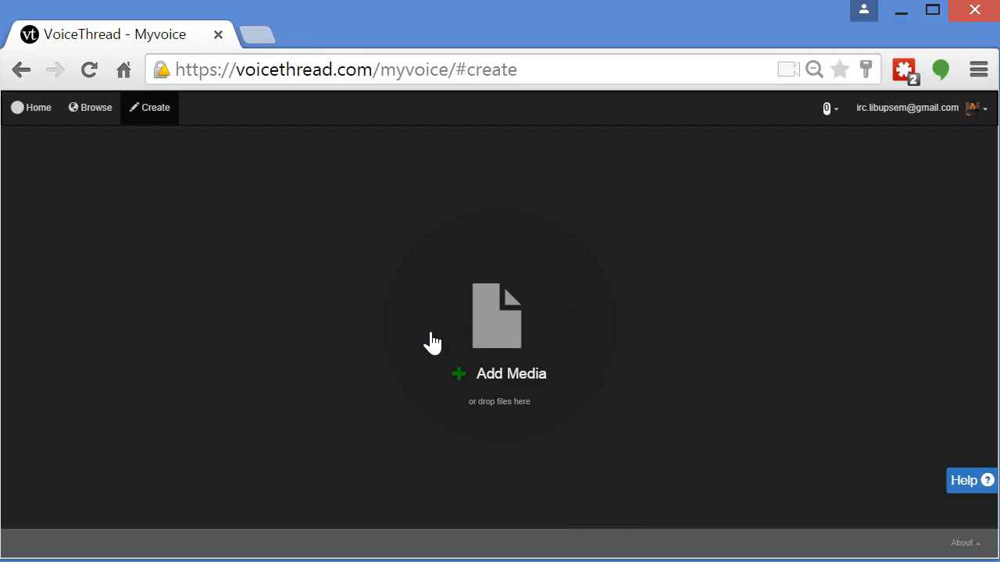
{"action": "left_click", "coordinate": [521, 354]}
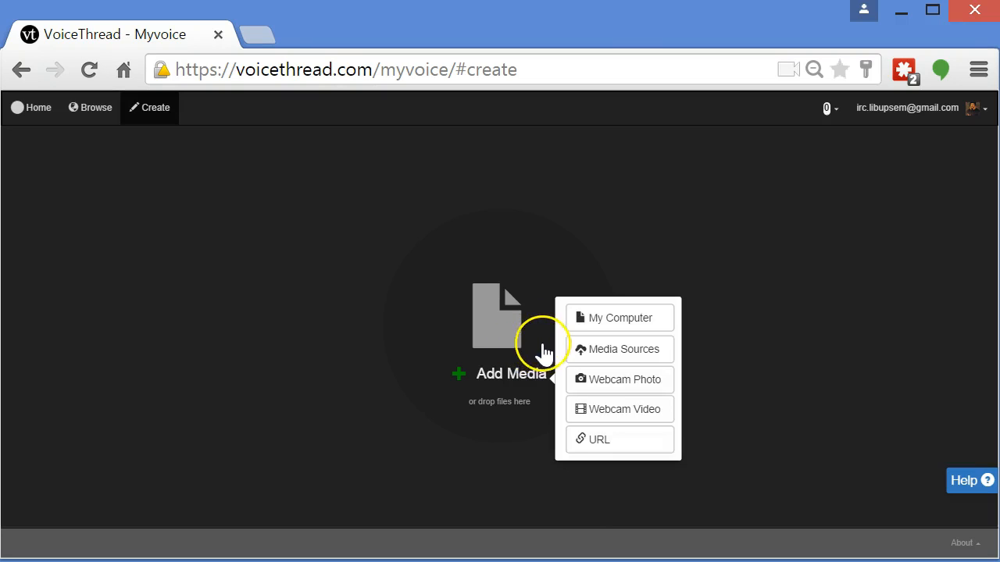
{"action": "left_click", "coordinate": [658, 328]}
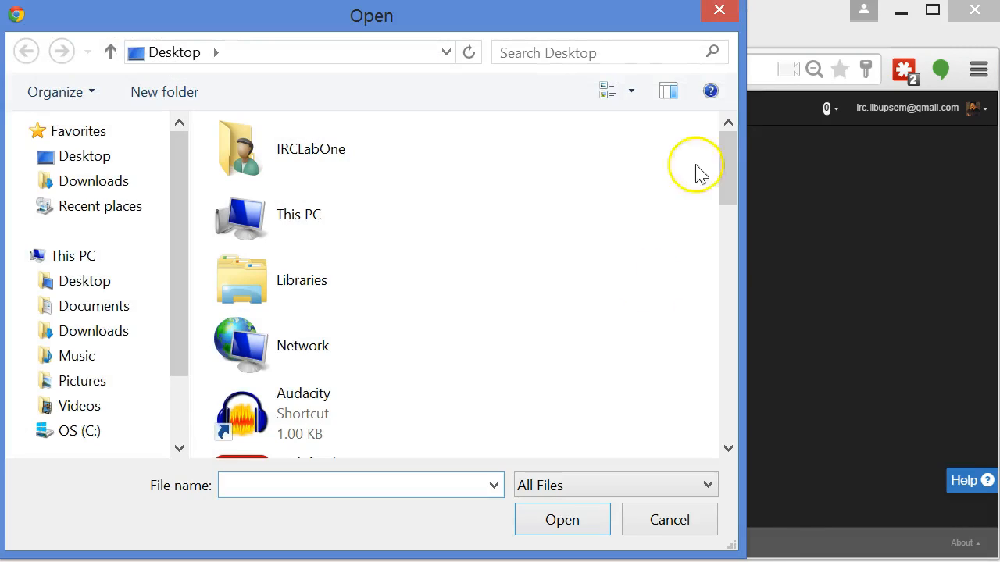
{"action": "left_click_drag", "start_coordinate": [726, 194], "coordinate": [775, 443]}
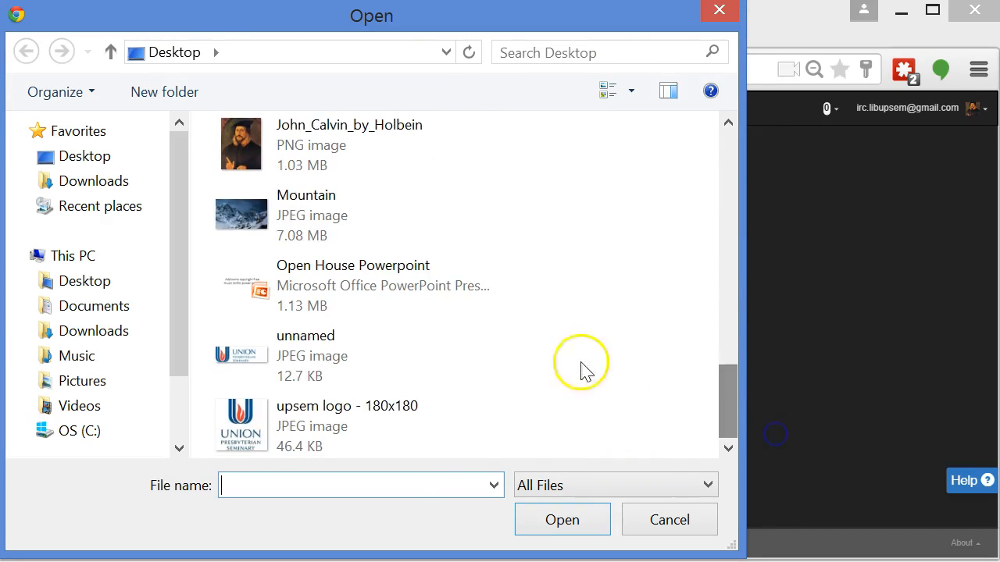
{"action": "left_click", "coordinate": [425, 288]}
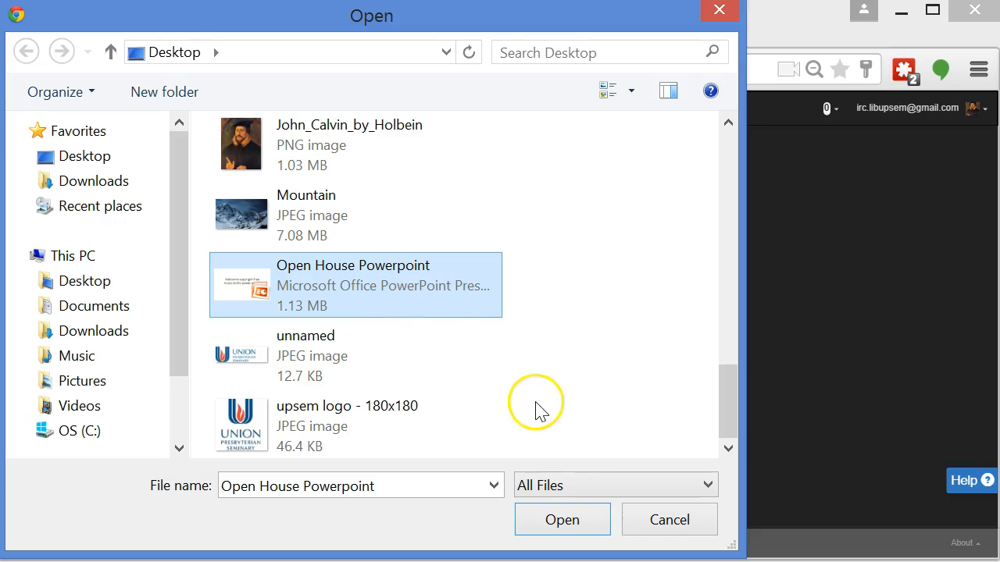
{"action": "left_click", "coordinate": [555, 523]}
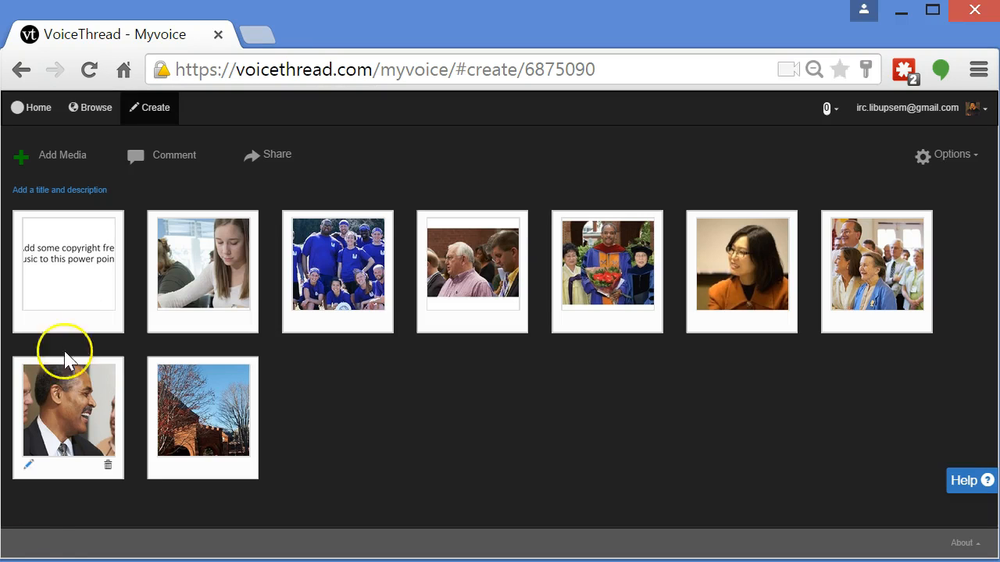
Title the new thread "My Presentation" in its settings and save them
{"action": "left_click", "coordinate": [82, 195]}
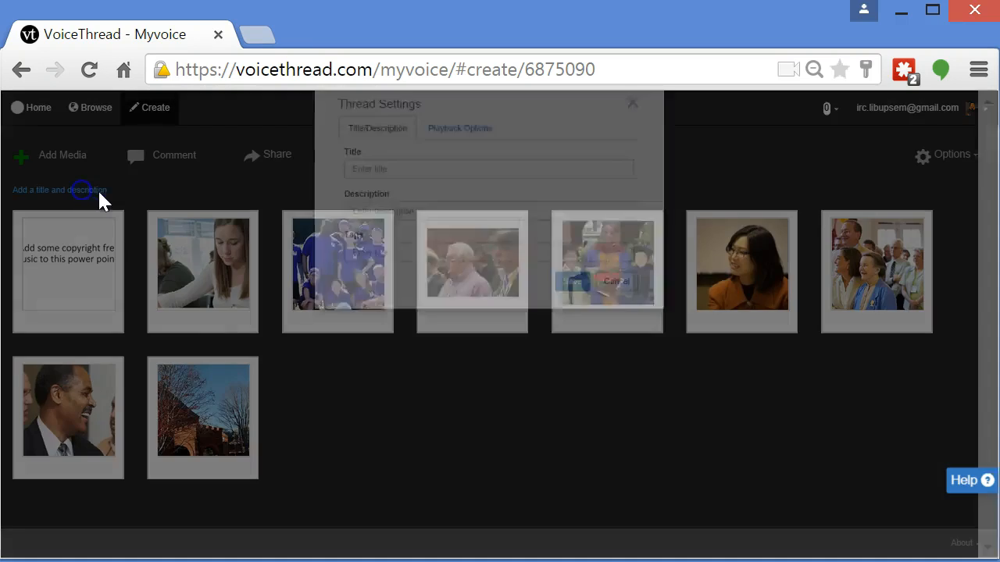
{"action": "type", "text": "My Presentation"}
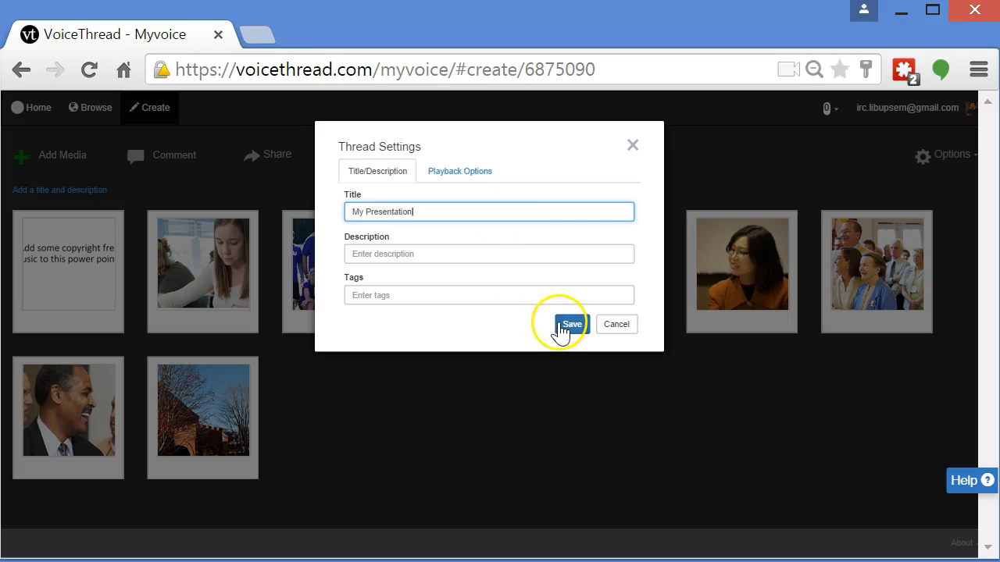
{"action": "left_click", "coordinate": [467, 168]}
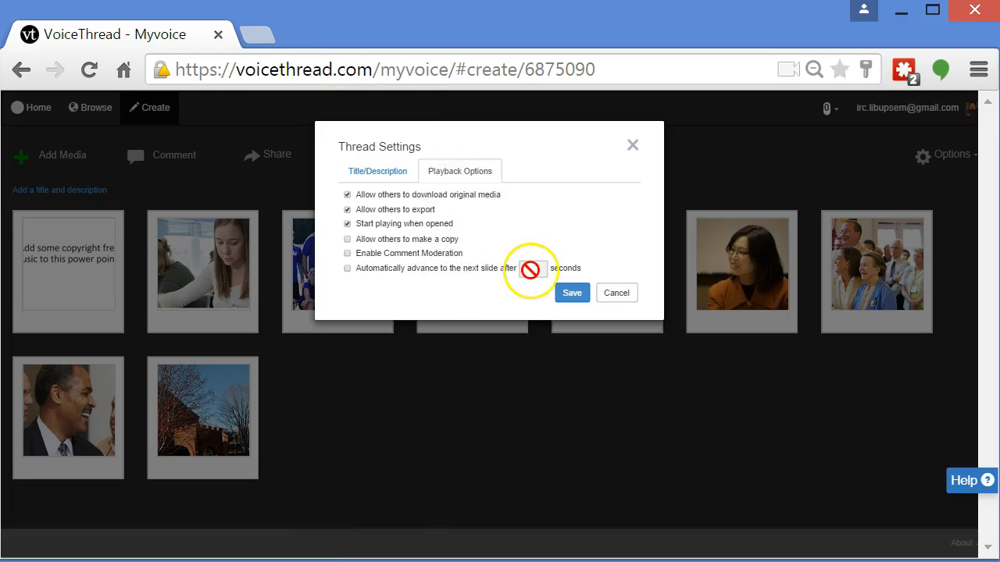
{"action": "left_click", "coordinate": [568, 297]}
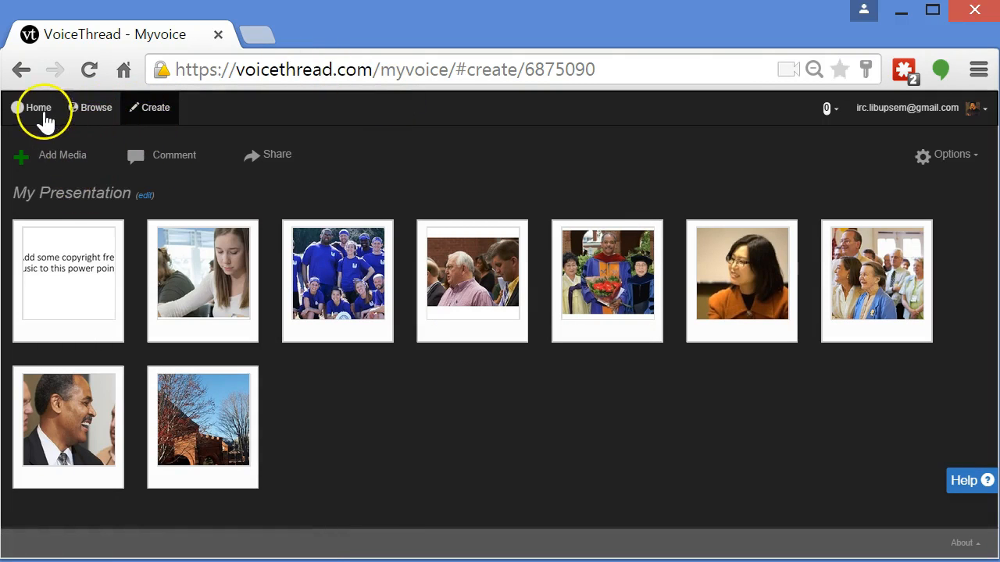
Open My Presentation from Home and browse its slides forward and back to slide 1
{"action": "left_click", "coordinate": [37, 109]}
{"action": "mouse_move", "coordinate": [169, 220]}
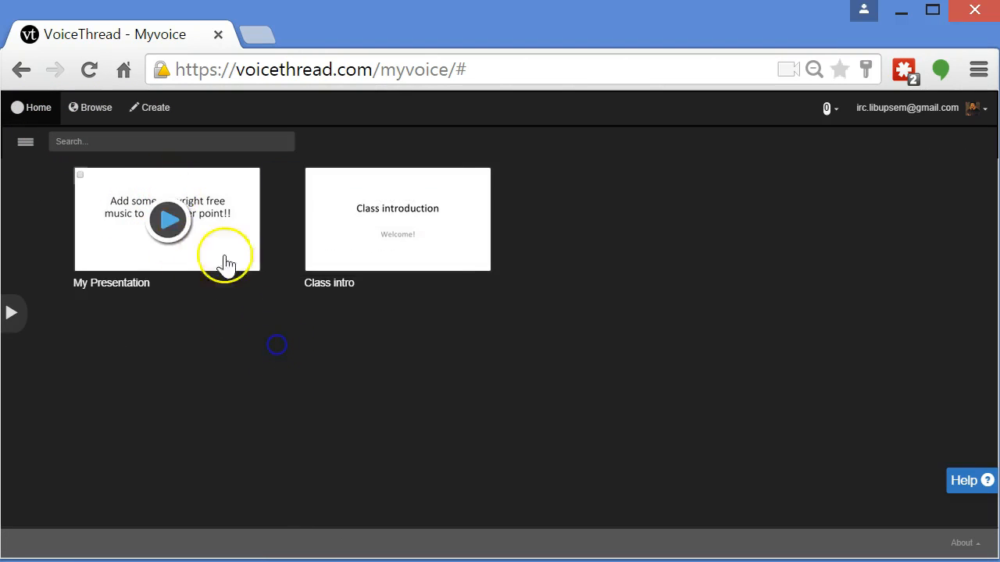
{"action": "left_click", "coordinate": [177, 225]}
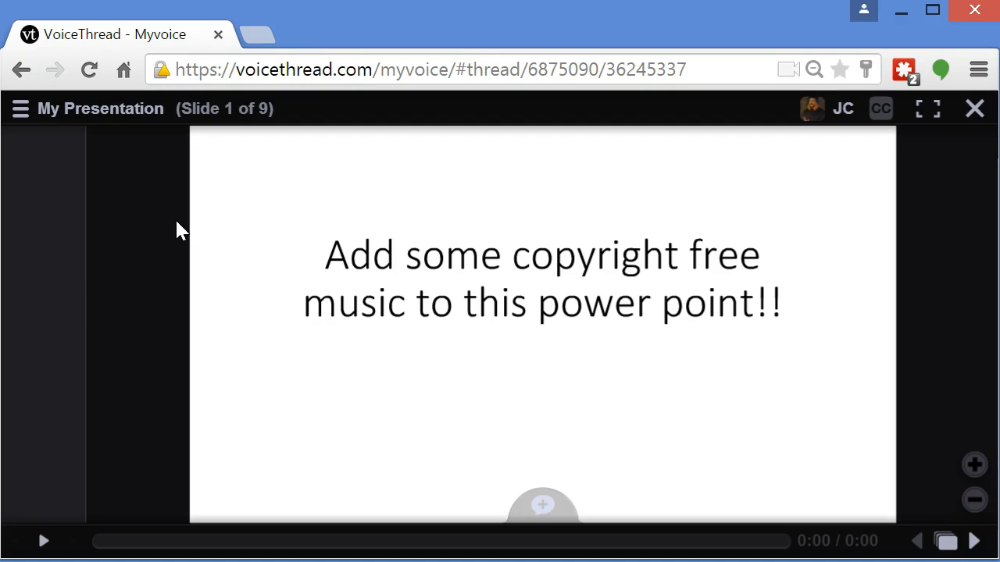
{"action": "left_click", "coordinate": [973, 540]}
{"action": "left_click", "coordinate": [974, 541]}
{"action": "left_click", "coordinate": [973, 540]}
{"action": "left_click", "coordinate": [973, 541]}
{"action": "left_click", "coordinate": [973, 541]}
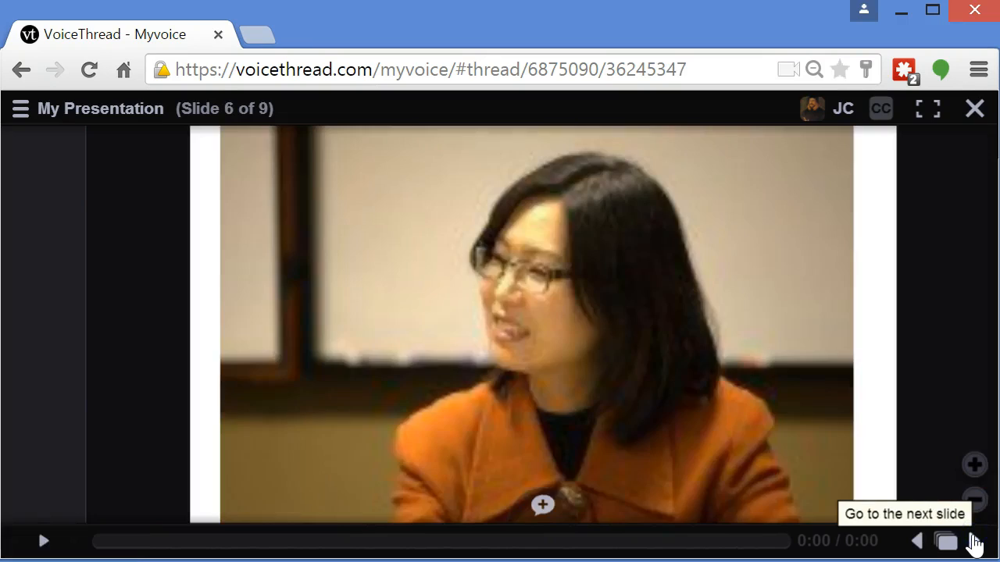
{"action": "left_click", "coordinate": [974, 541]}
{"action": "left_click", "coordinate": [919, 542]}
{"action": "left_click", "coordinate": [919, 542]}
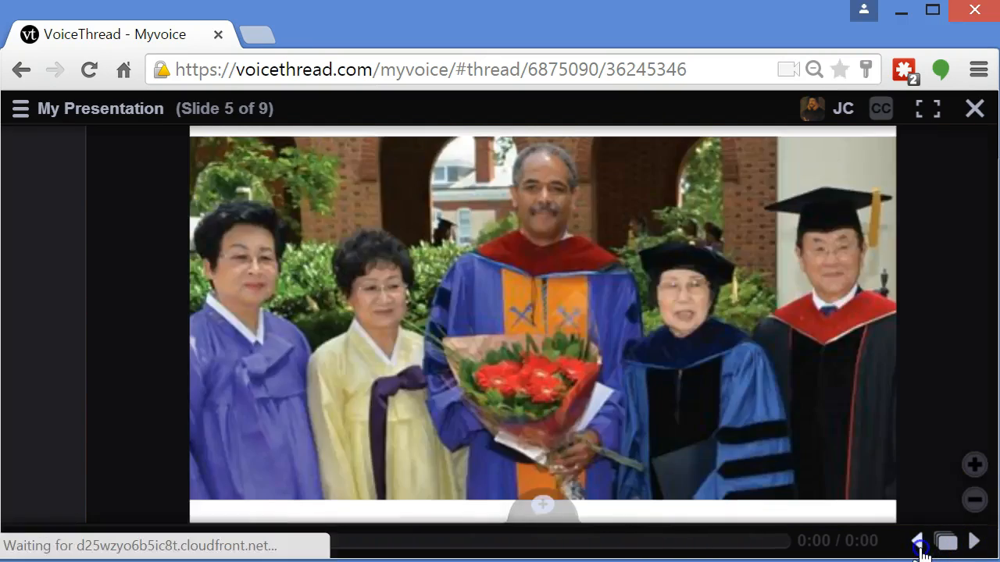
{"action": "left_click", "coordinate": [919, 542]}
{"action": "left_click", "coordinate": [919, 542]}
{"action": "left_click", "coordinate": [918, 542]}
{"action": "left_click", "coordinate": [919, 542]}
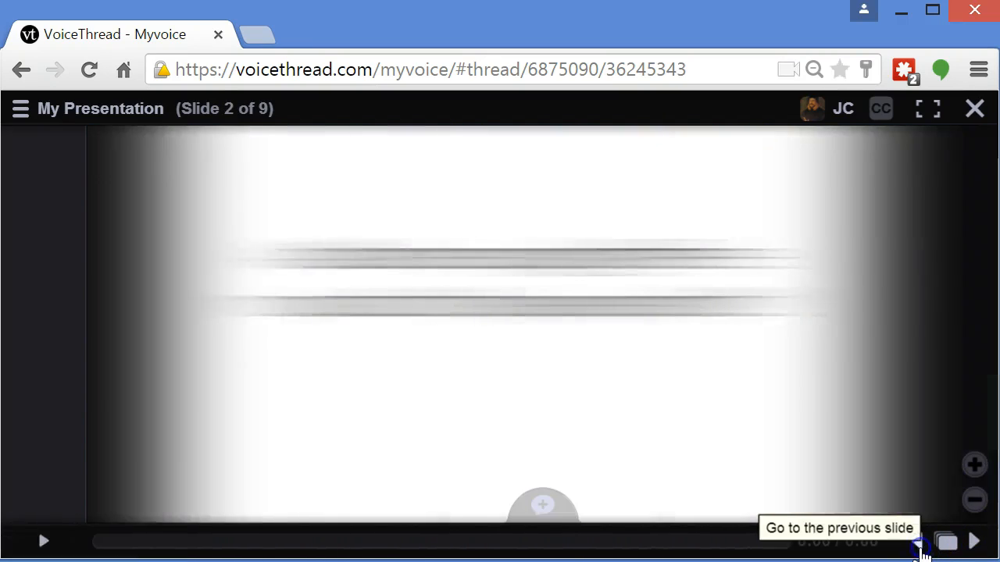
{"action": "left_click", "coordinate": [970, 542]}
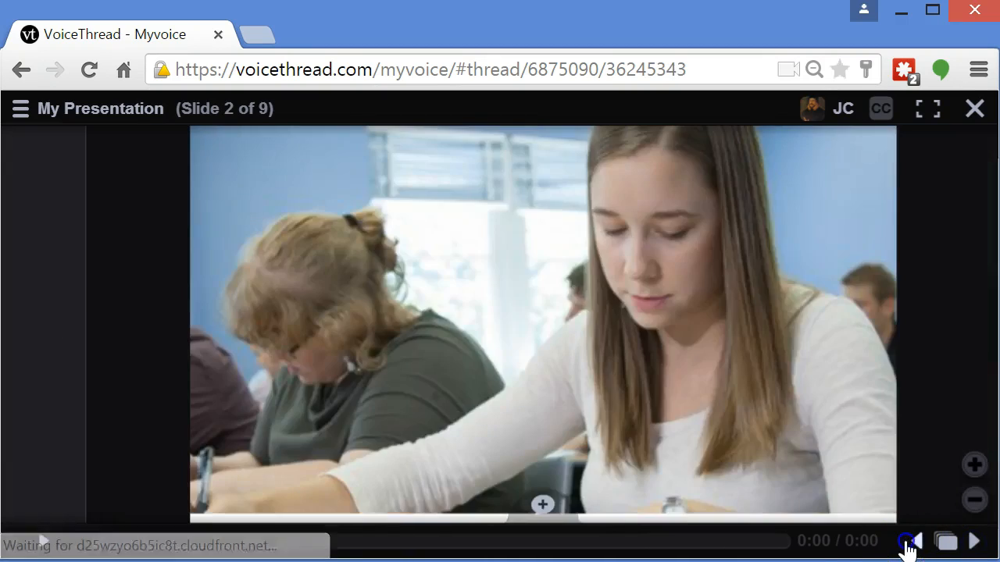
{"action": "left_click", "coordinate": [917, 542]}
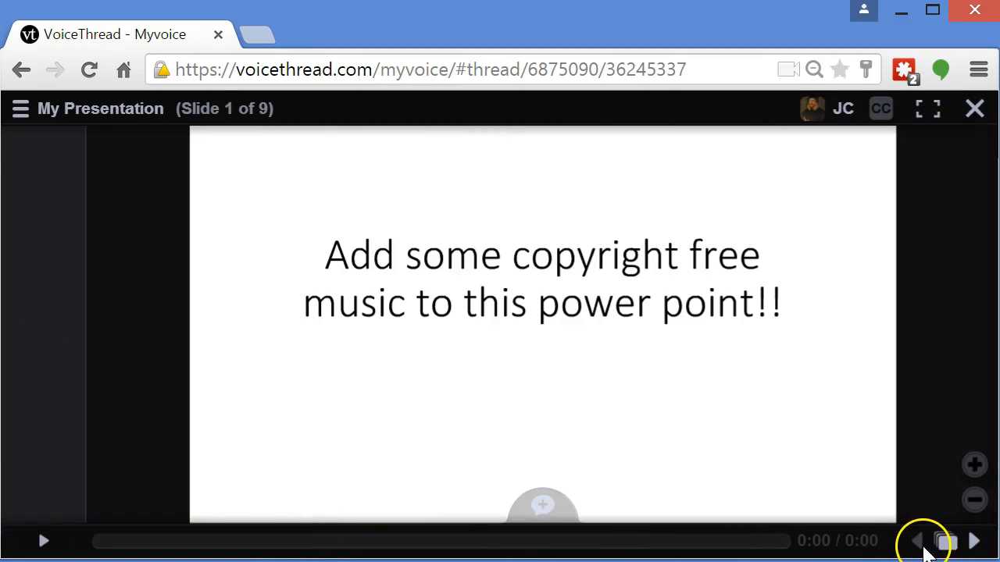
Record a voice comment on slide 1 of My Presentation
{"action": "left_click", "coordinate": [542, 506]}
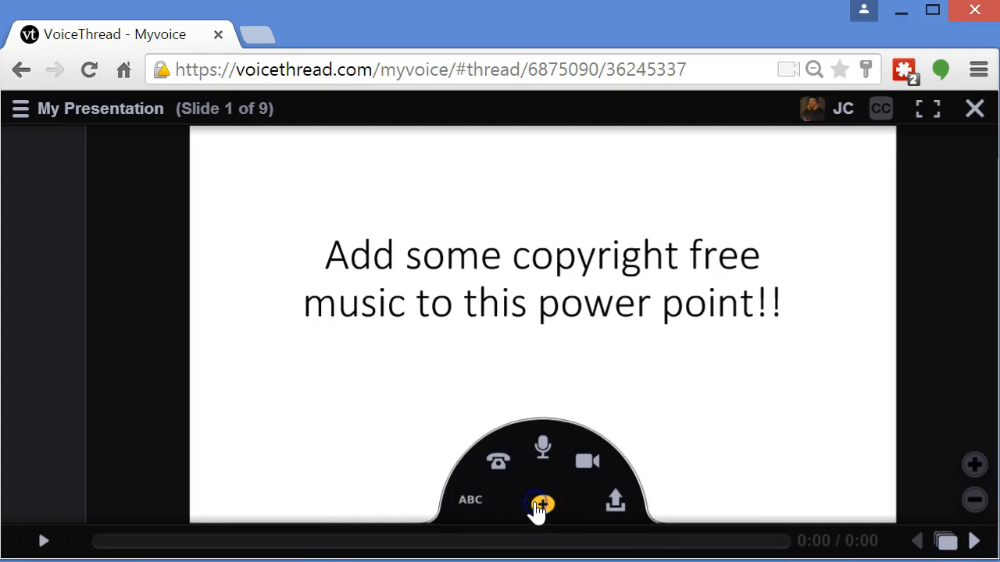
{"action": "left_click", "coordinate": [542, 451]}
{"action": "left_click", "coordinate": [491, 383]}
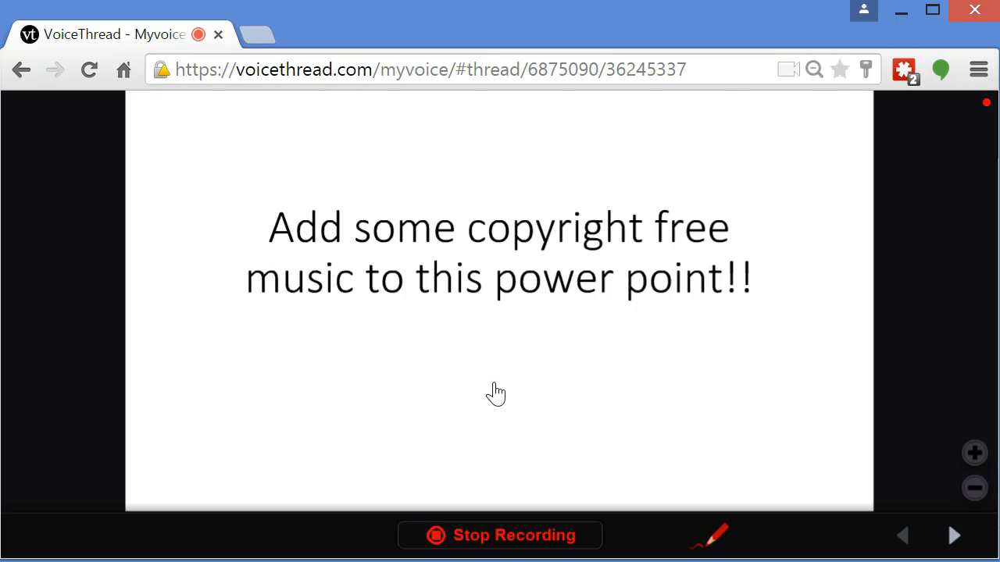
{"action": "left_click", "coordinate": [499, 535]}
{"action": "left_click", "coordinate": [550, 542]}
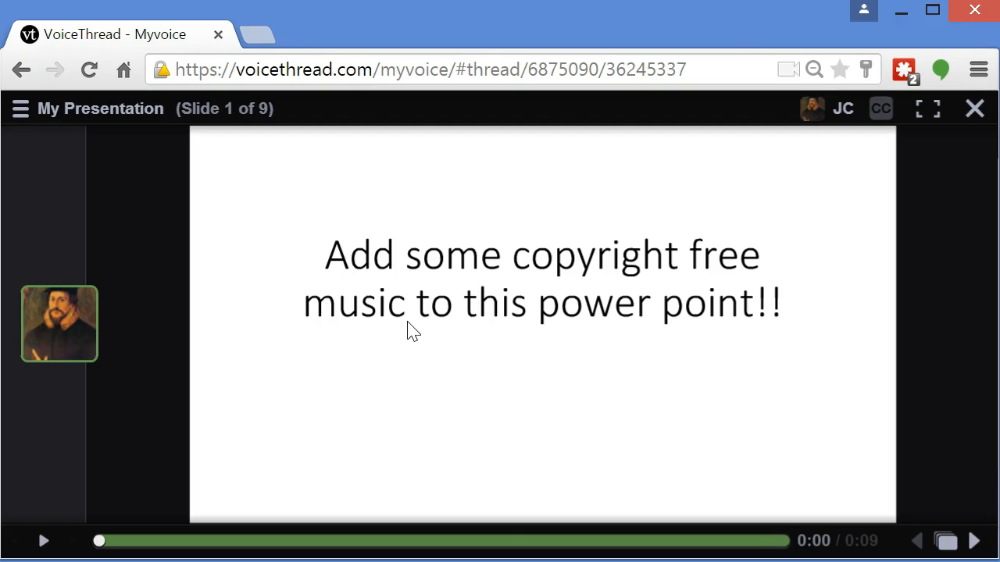
Page ahead through the slides and open the presentation for editing
{"action": "left_click", "coordinate": [703, 117]}
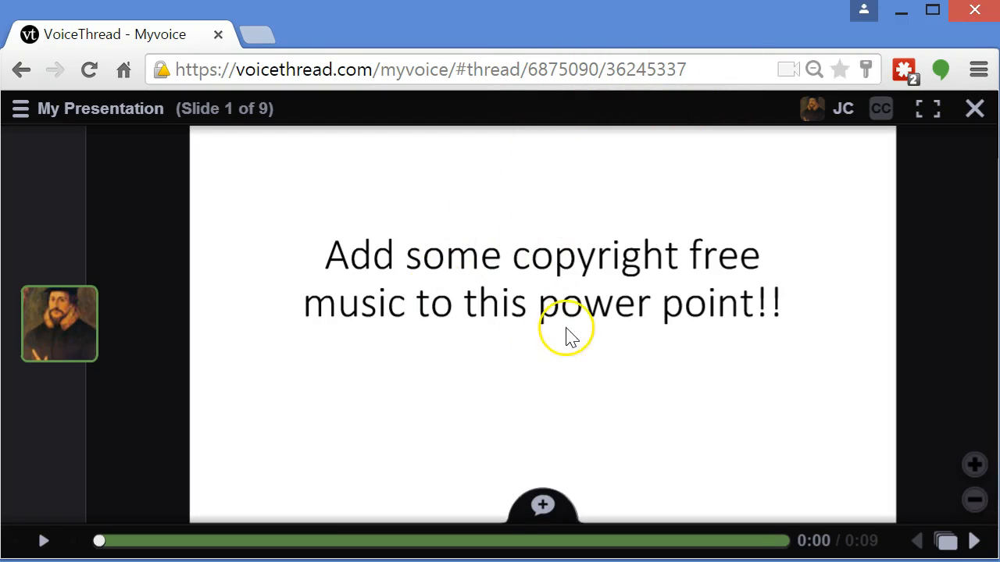
{"action": "left_click", "coordinate": [974, 540]}
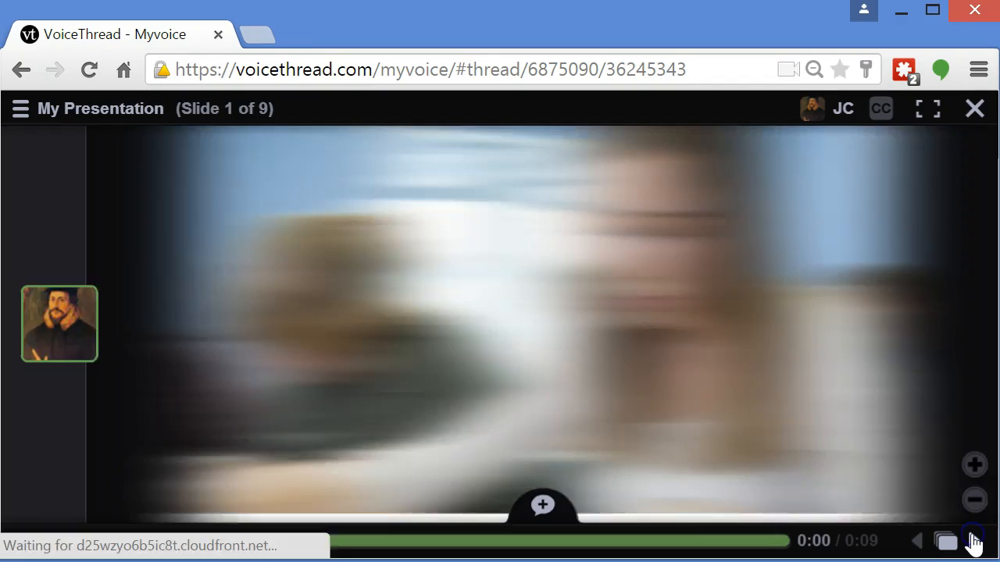
{"action": "left_click", "coordinate": [974, 539]}
{"action": "left_click", "coordinate": [973, 539]}
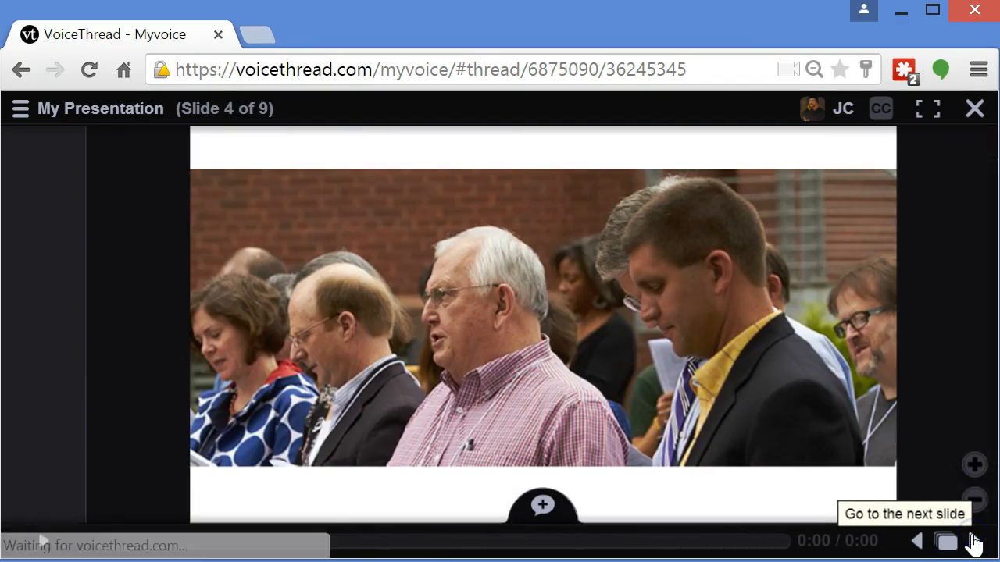
{"action": "left_click", "coordinate": [973, 541]}
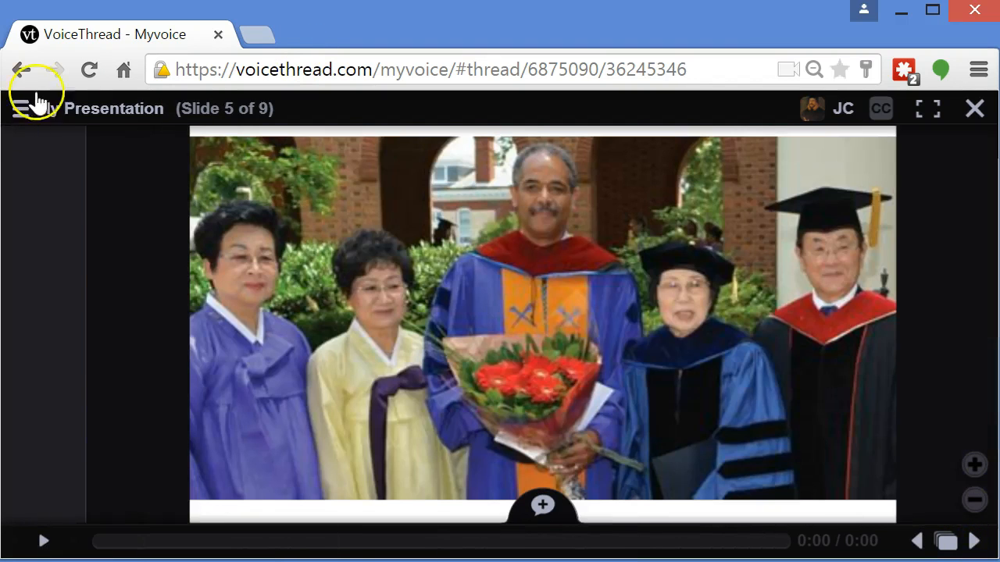
{"action": "left_click", "coordinate": [78, 119]}
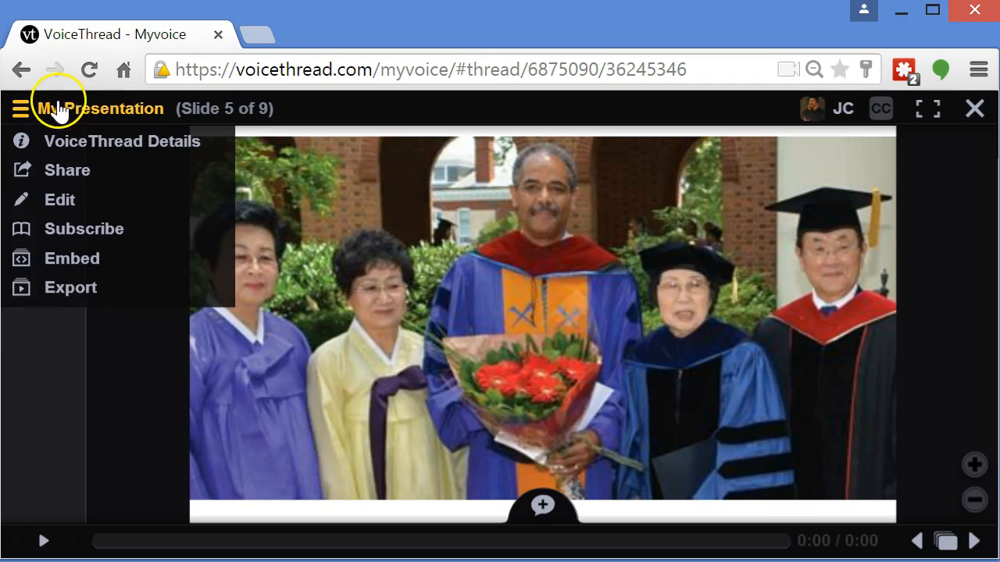
{"action": "left_click", "coordinate": [69, 203]}
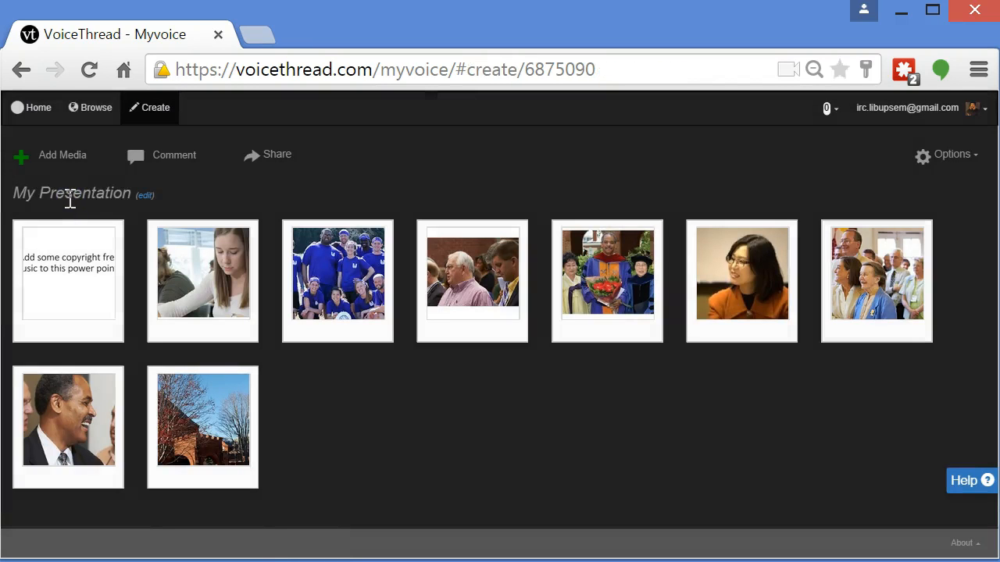
Record a webcam video and save it as a new slide in My Presentation
{"action": "left_click", "coordinate": [55, 160]}
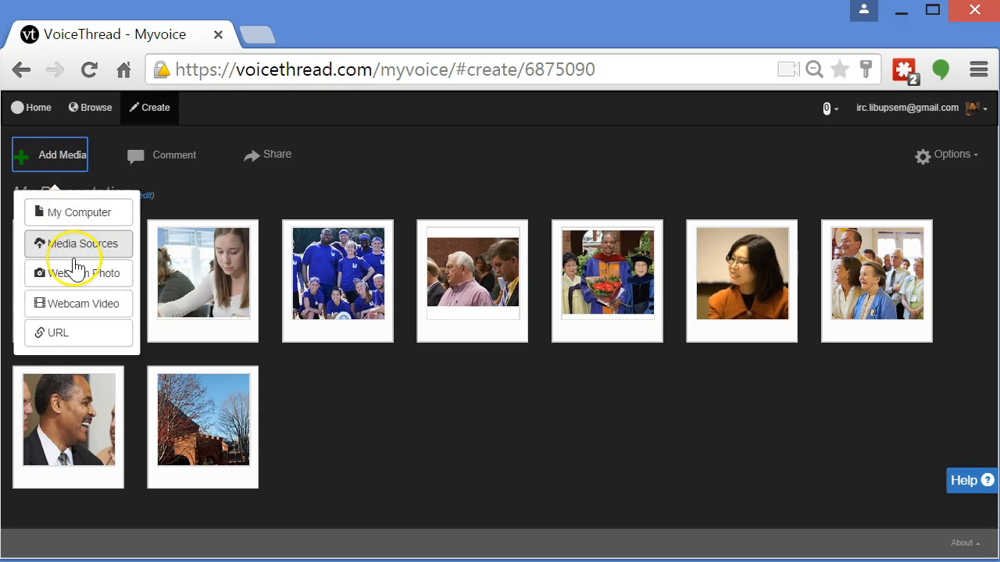
{"action": "left_click", "coordinate": [59, 310]}
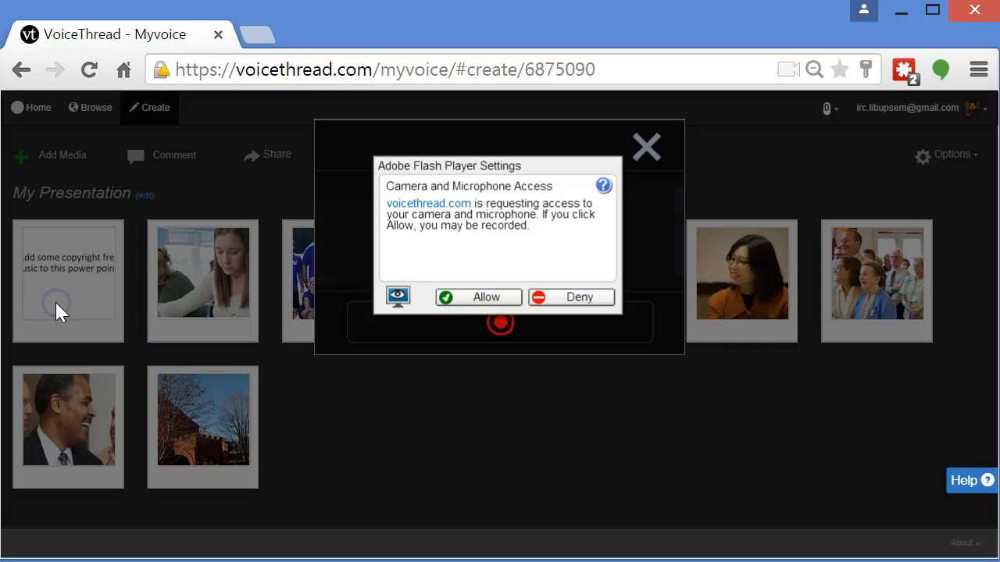
{"action": "left_click", "coordinate": [487, 299]}
{"action": "left_click", "coordinate": [476, 335]}
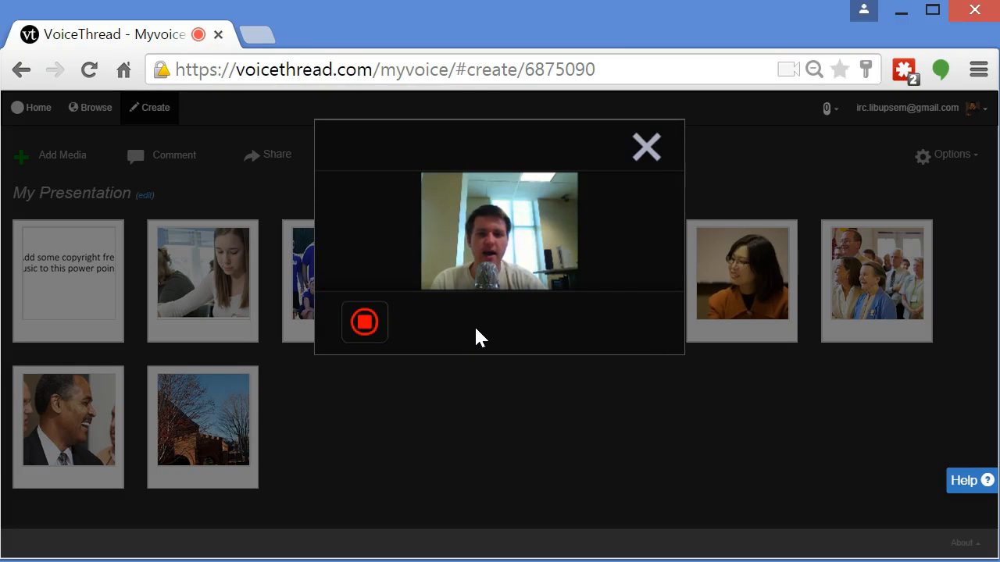
{"action": "left_click", "coordinate": [400, 352]}
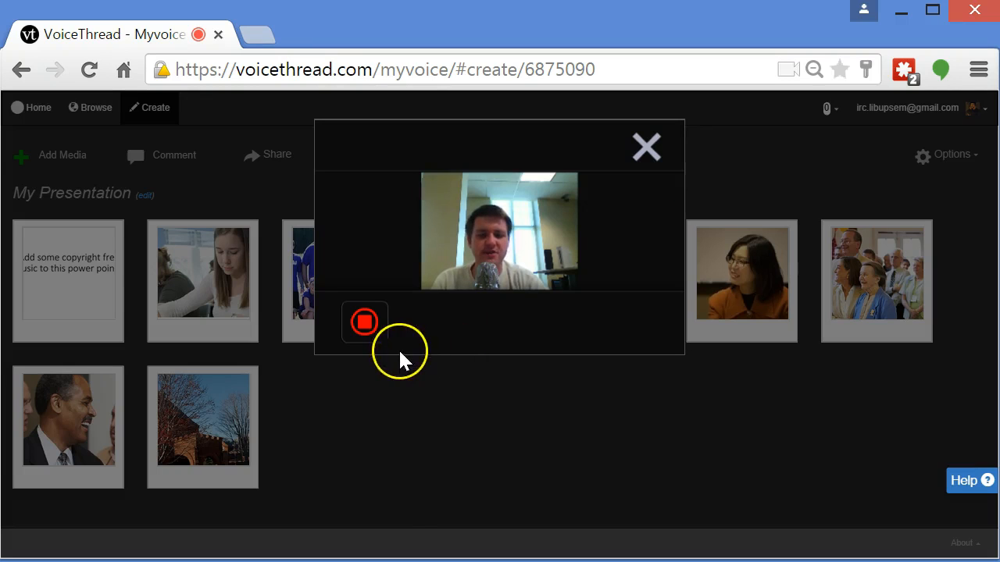
{"action": "left_click", "coordinate": [371, 327]}
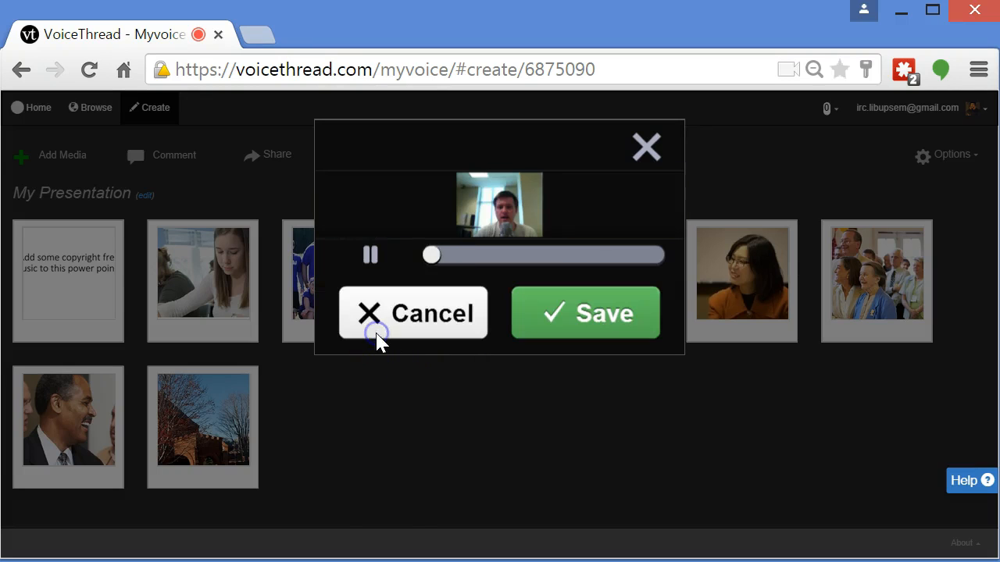
{"action": "left_click", "coordinate": [547, 317]}
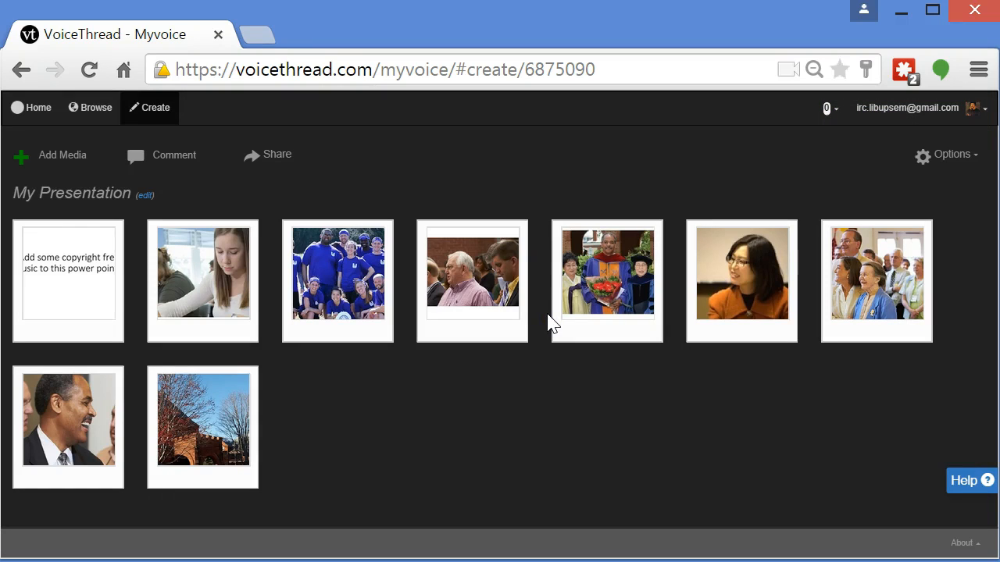
{"action": "mouse_move", "coordinate": [357, 419]}
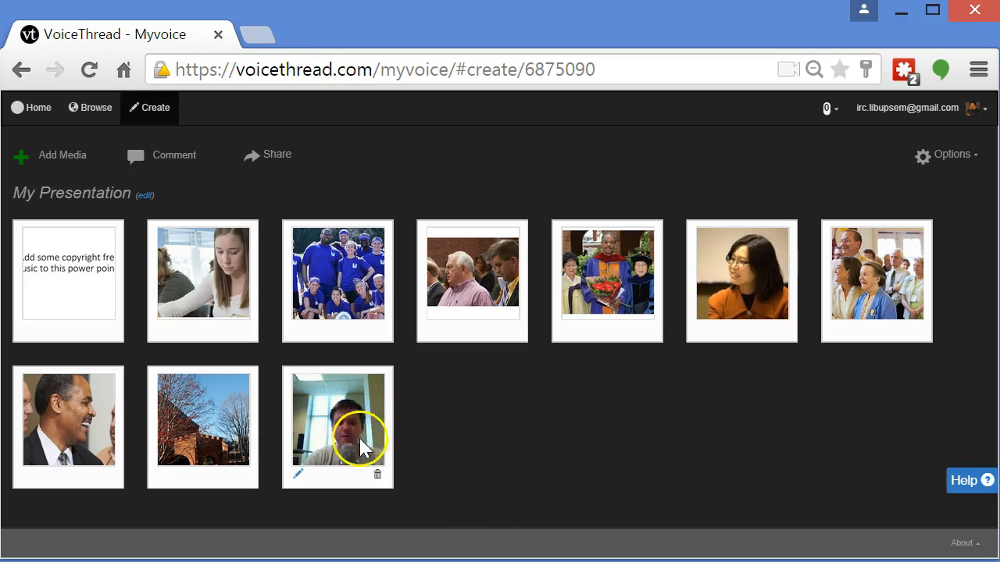
Add the leaves image from the Canva Class folder on the computer as a new slide in My Presentation
{"action": "left_click", "coordinate": [84, 163]}
{"action": "left_click", "coordinate": [84, 208]}
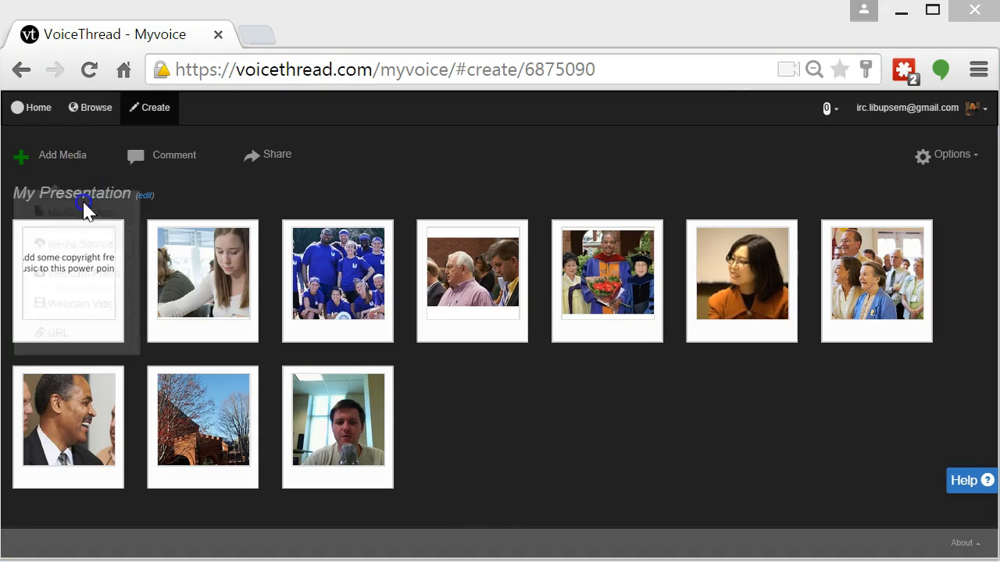
{"action": "left_click_drag", "start_coordinate": [722, 160], "coordinate": [746, 272]}
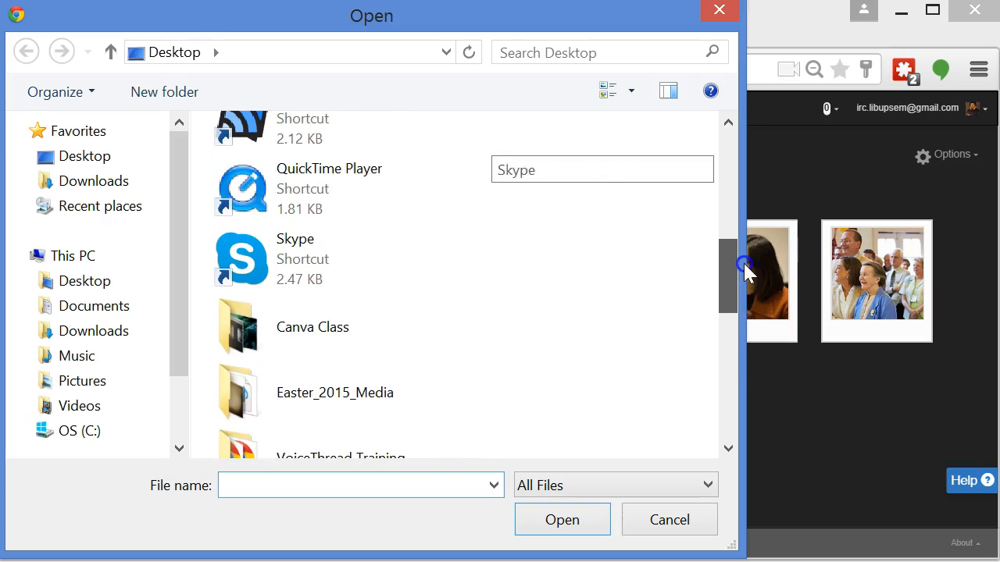
{"action": "double_click", "coordinate": [351, 362]}
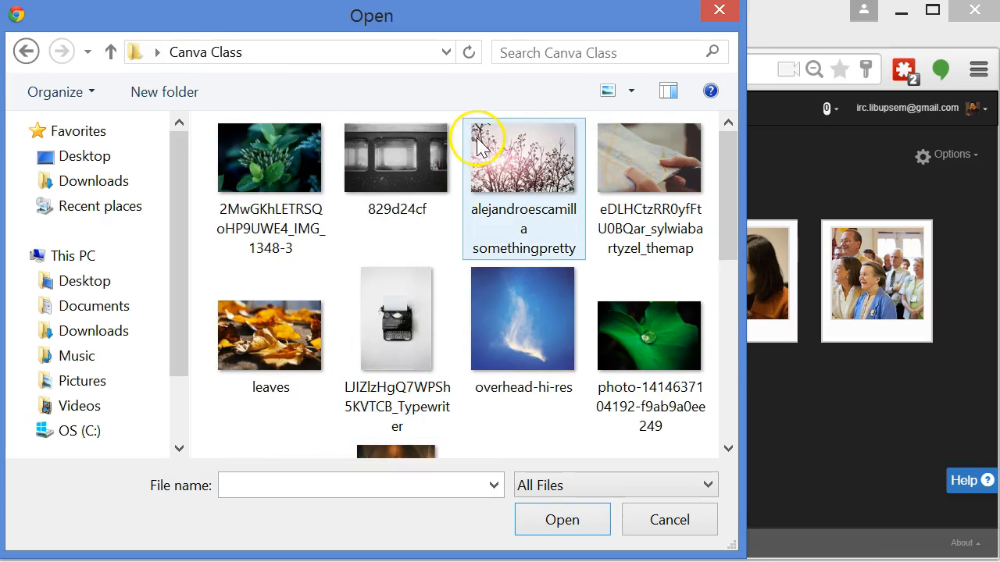
{"action": "left_click", "coordinate": [283, 325]}
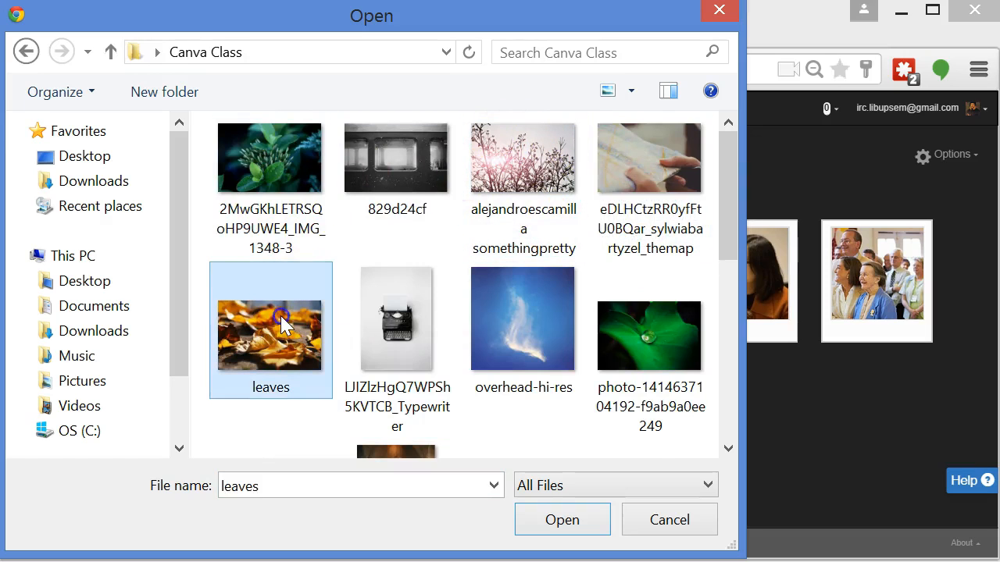
{"action": "double_click", "coordinate": [283, 325]}
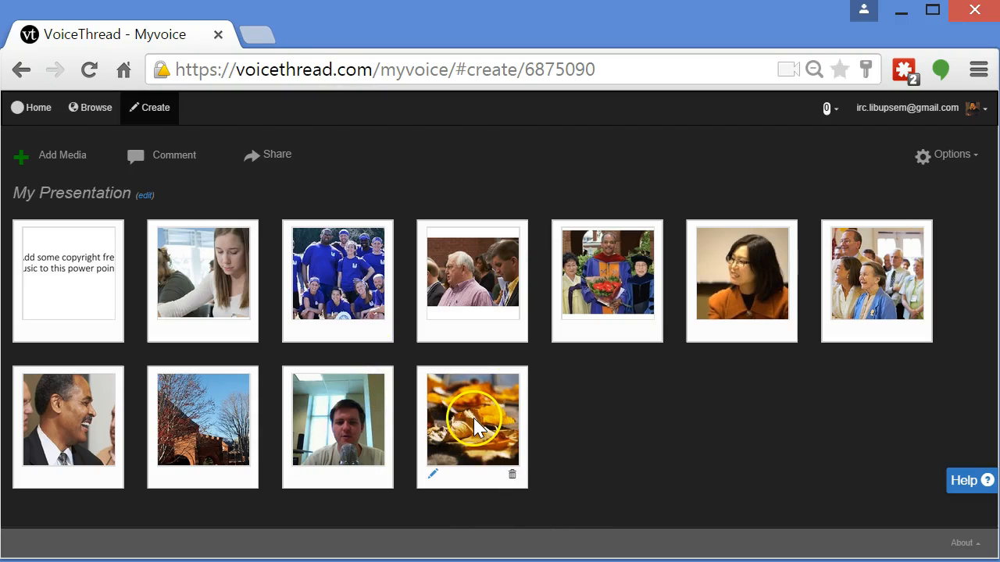
Reorder the slides by moving the leaves image and several photos to new positions in the grid
{"action": "left_click_drag", "start_coordinate": [475, 426], "coordinate": [445, 302]}
{"action": "left_click_drag", "start_coordinate": [585, 312], "coordinate": [128, 516]}
{"action": "left_click_drag", "start_coordinate": [200, 424], "coordinate": [283, 305]}
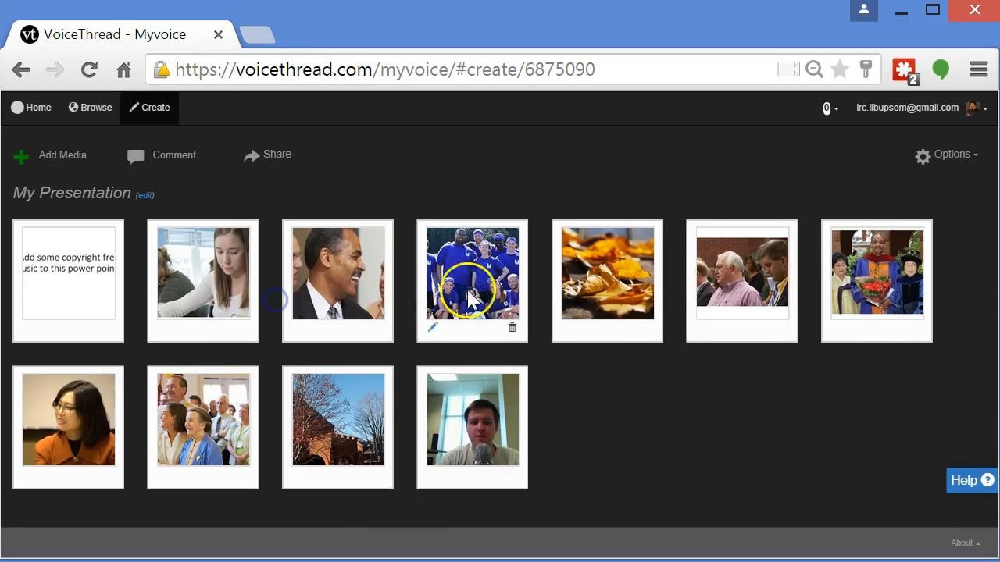
{"action": "left_click_drag", "start_coordinate": [707, 265], "coordinate": [273, 263]}
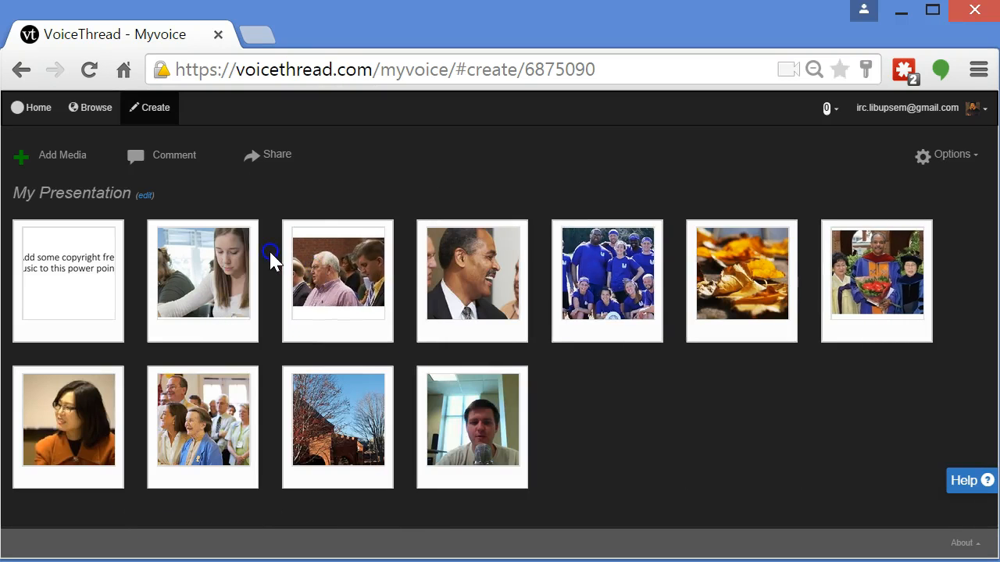
Play My Presentation from slide 1, page forward through the slides to slide 8, and close the viewer
{"action": "left_click", "coordinate": [162, 150]}
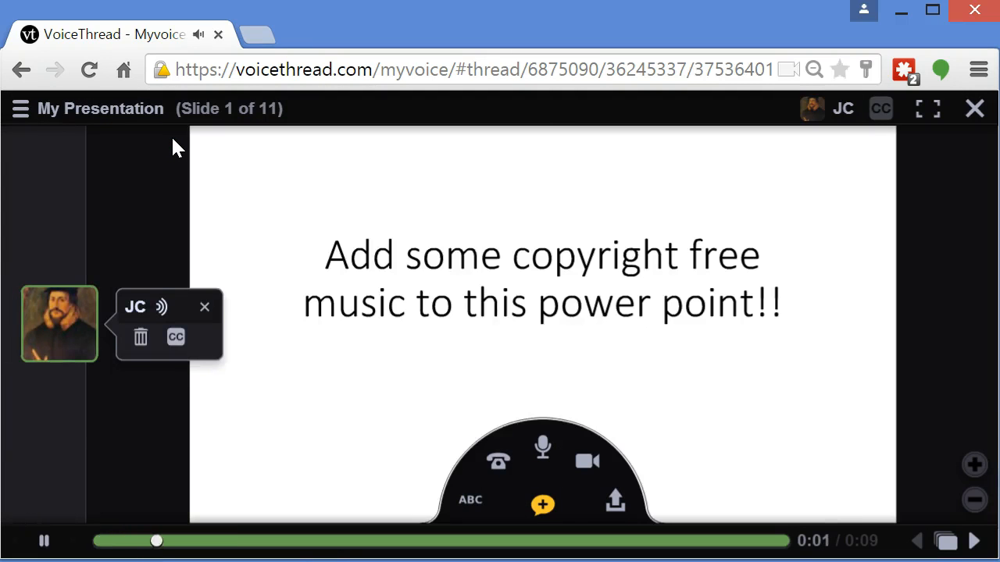
{"action": "left_click", "coordinate": [986, 551]}
{"action": "left_click", "coordinate": [986, 551]}
{"action": "left_click", "coordinate": [986, 552]}
{"action": "left_click", "coordinate": [986, 553]}
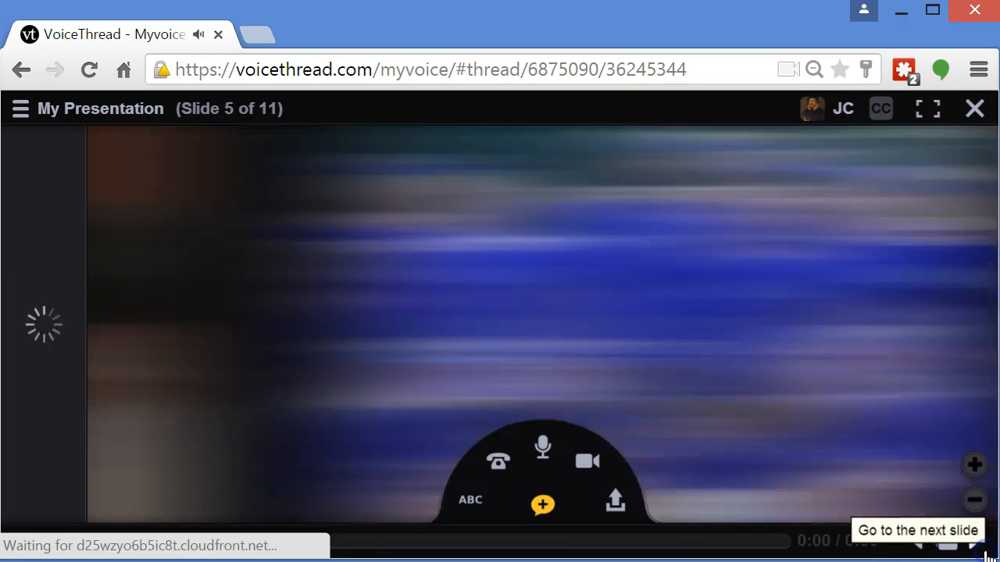
{"action": "left_click", "coordinate": [986, 553]}
{"action": "left_click", "coordinate": [986, 553]}
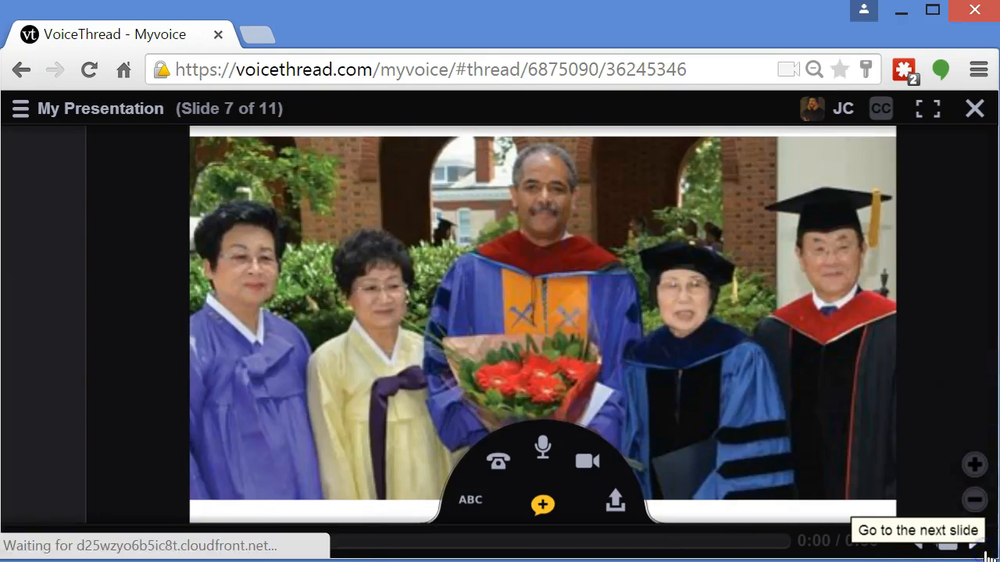
{"action": "left_click", "coordinate": [975, 542]}
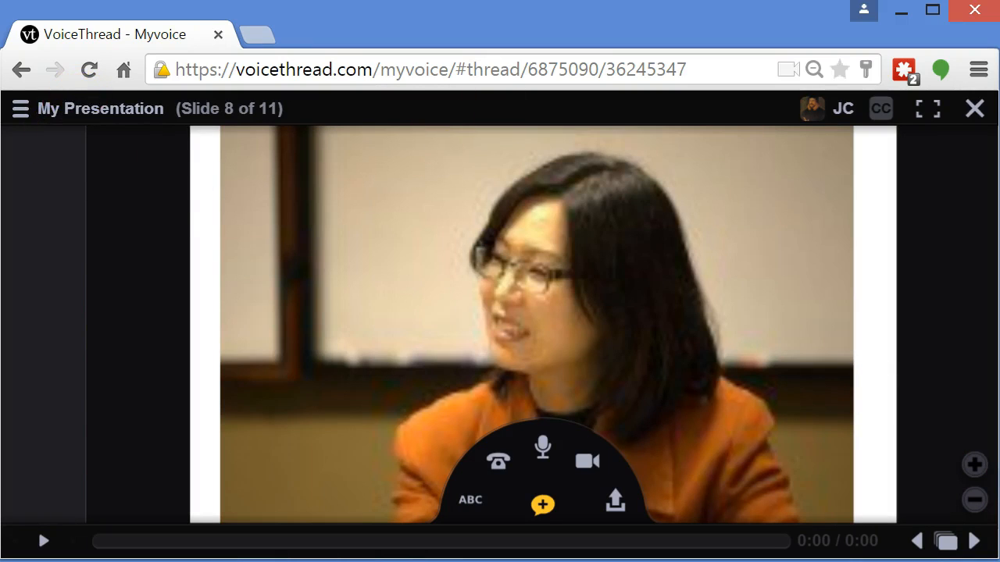
{"action": "left_click", "coordinate": [973, 109]}
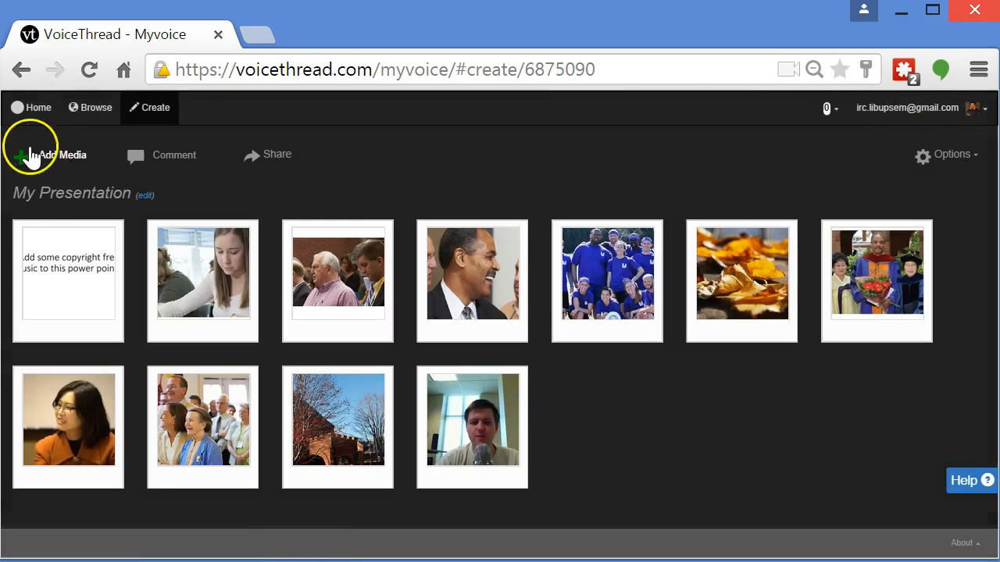
Go Home, show the Groups sidebar, and filter the thread list to Threads owned by me
{"action": "left_click", "coordinate": [29, 115]}
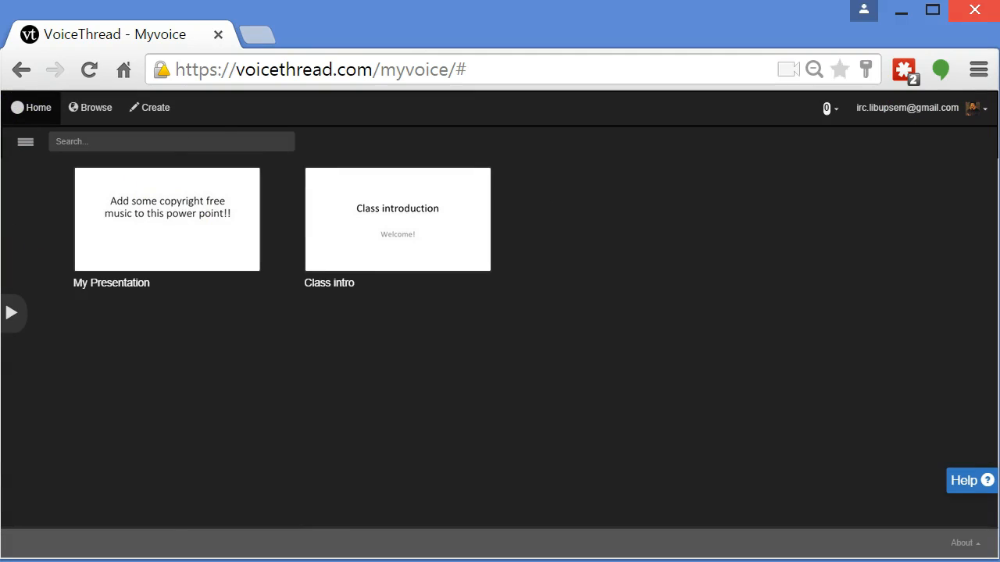
{"action": "left_click", "coordinate": [25, 142]}
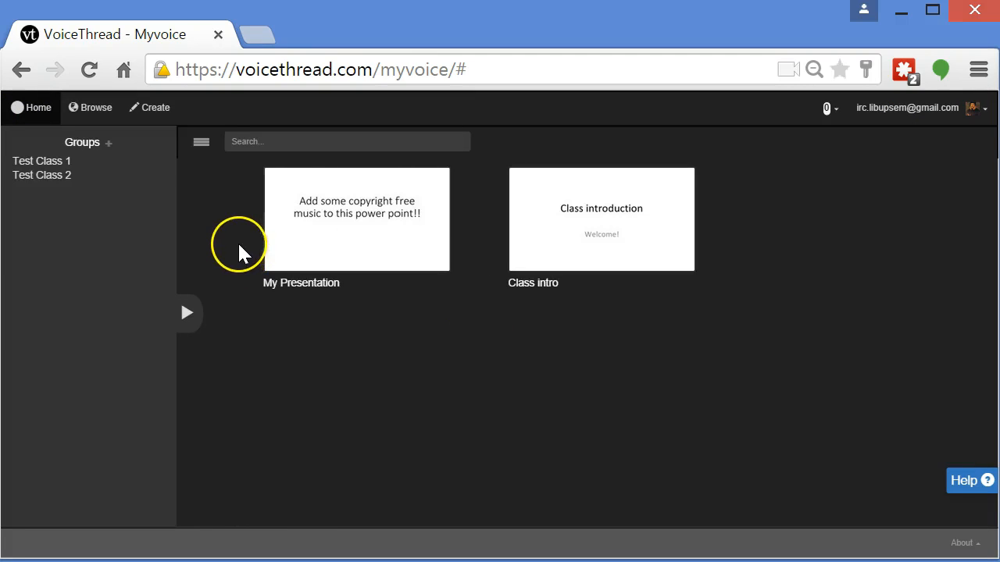
{"action": "left_click", "coordinate": [200, 149]}
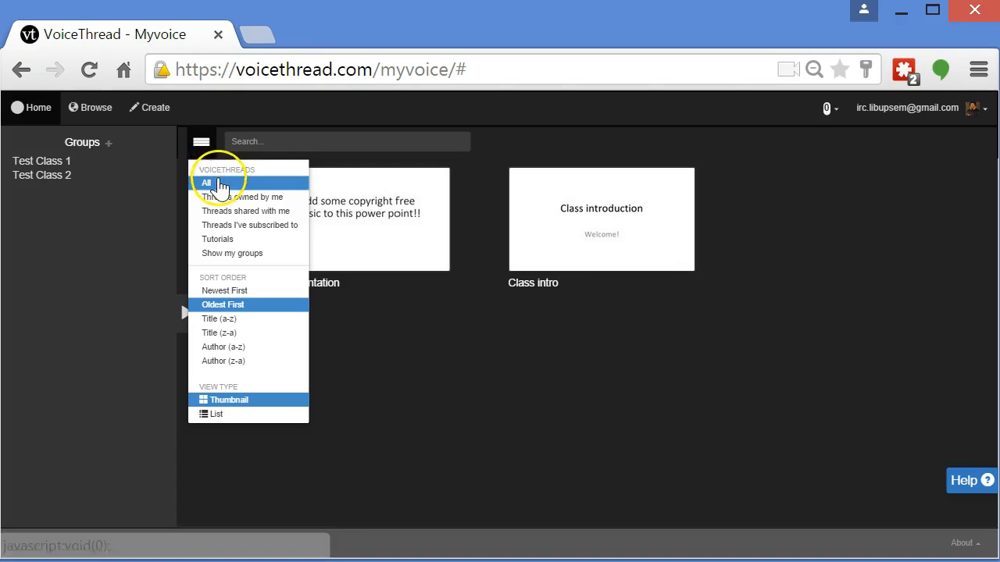
{"action": "left_click", "coordinate": [234, 198]}
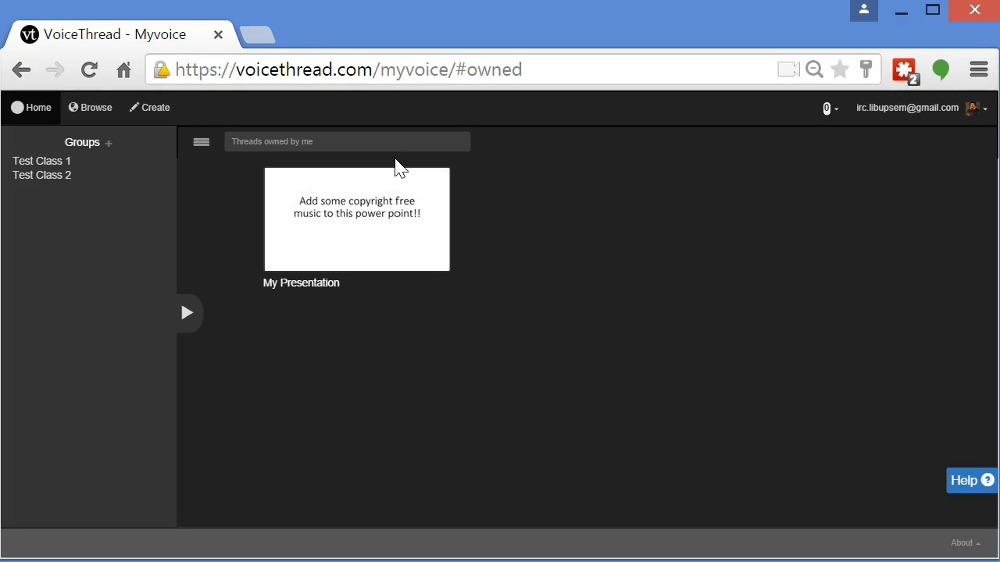
{"action": "mouse_move", "coordinate": [415, 250]}
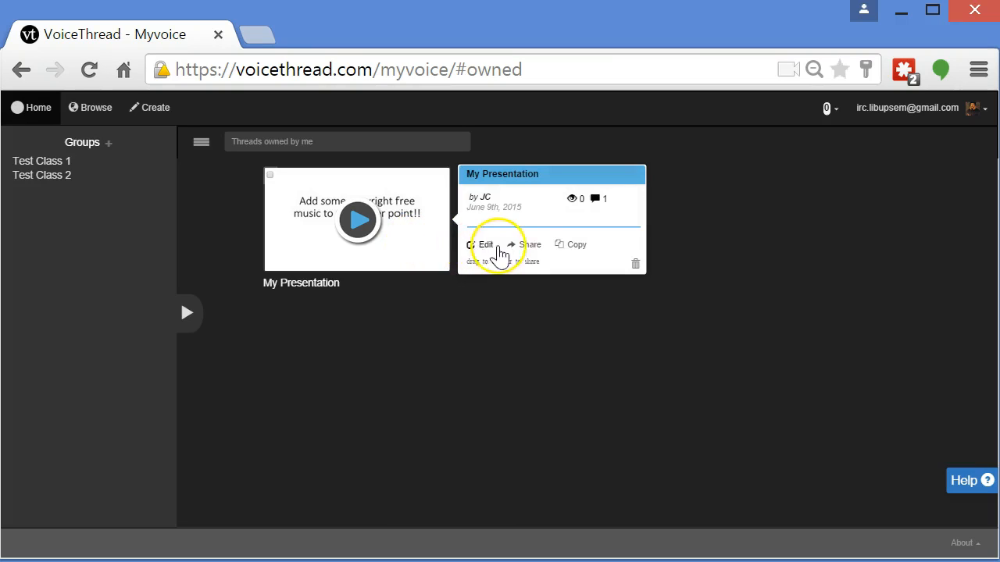
{"action": "left_click", "coordinate": [526, 245]}
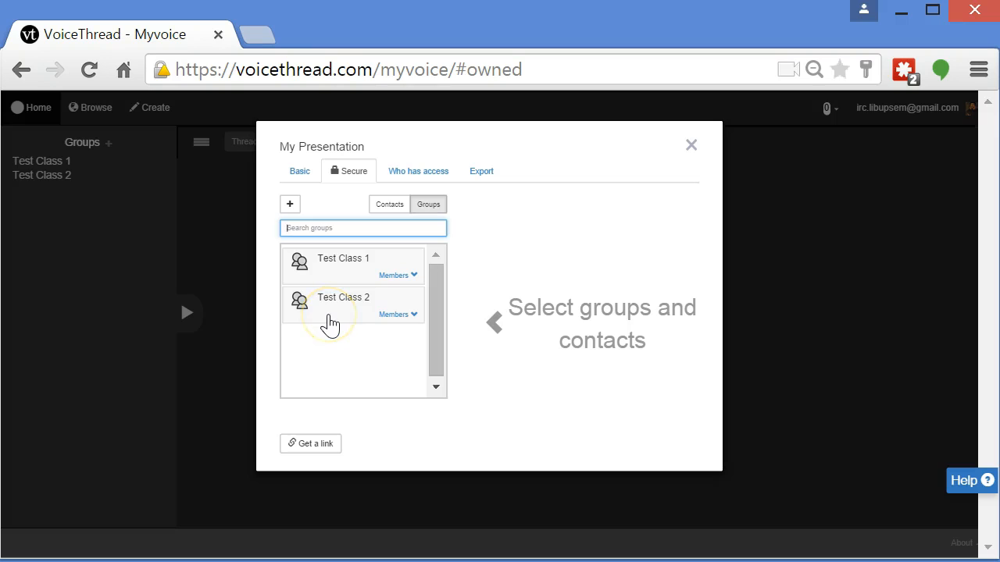
{"action": "left_click", "coordinate": [330, 324]}
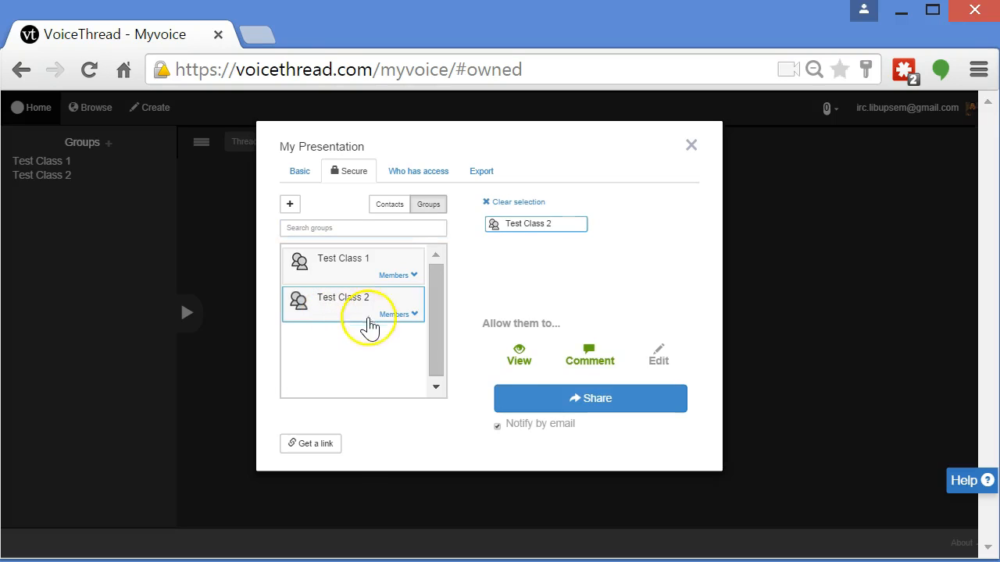
{"action": "left_click", "coordinate": [696, 147]}
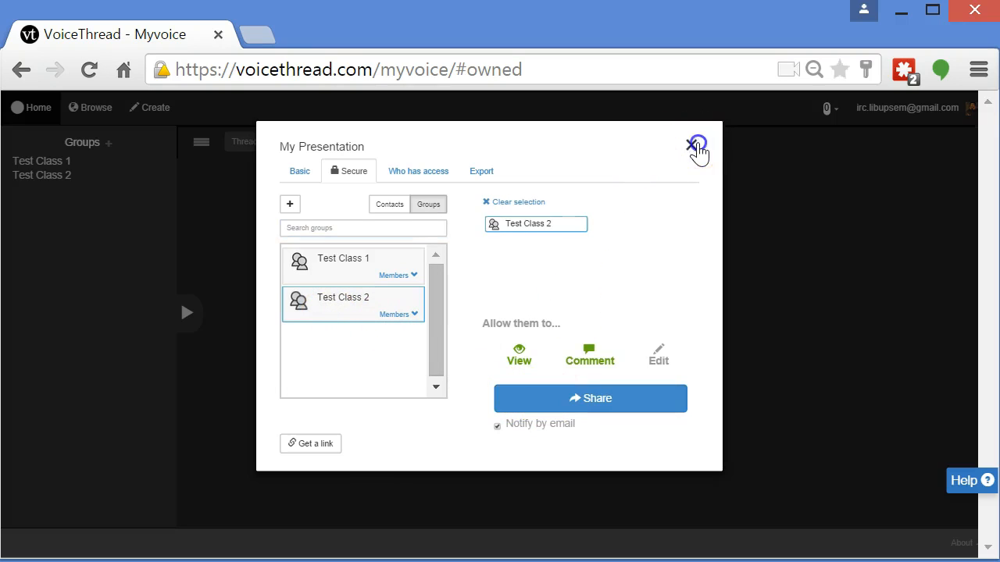
Share My Presentation with the Test Class 2 group by dropping it on the group, granting View & Comment permission
{"action": "left_click_drag", "start_coordinate": [397, 262], "coordinate": [49, 183]}
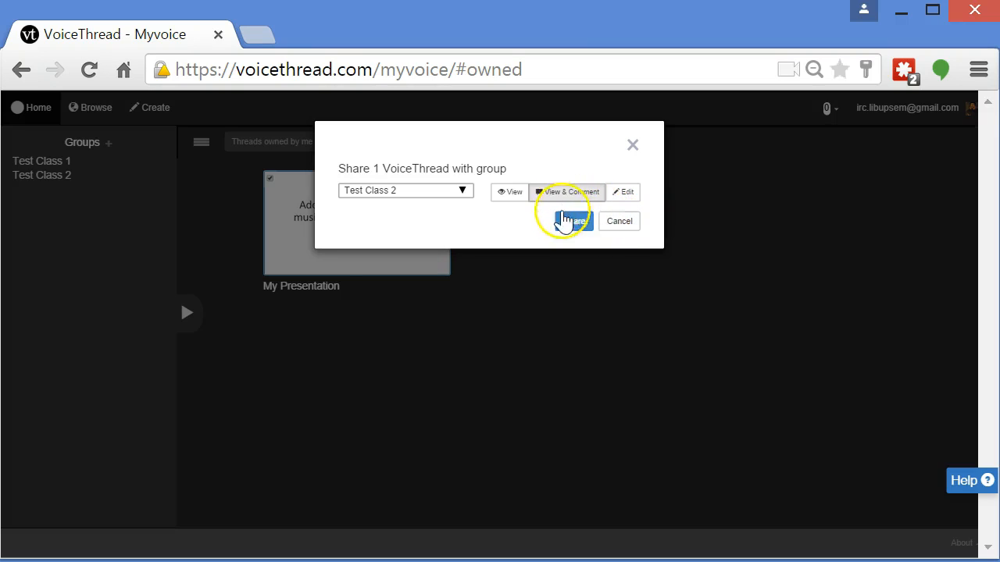
{"action": "left_click", "coordinate": [507, 195]}
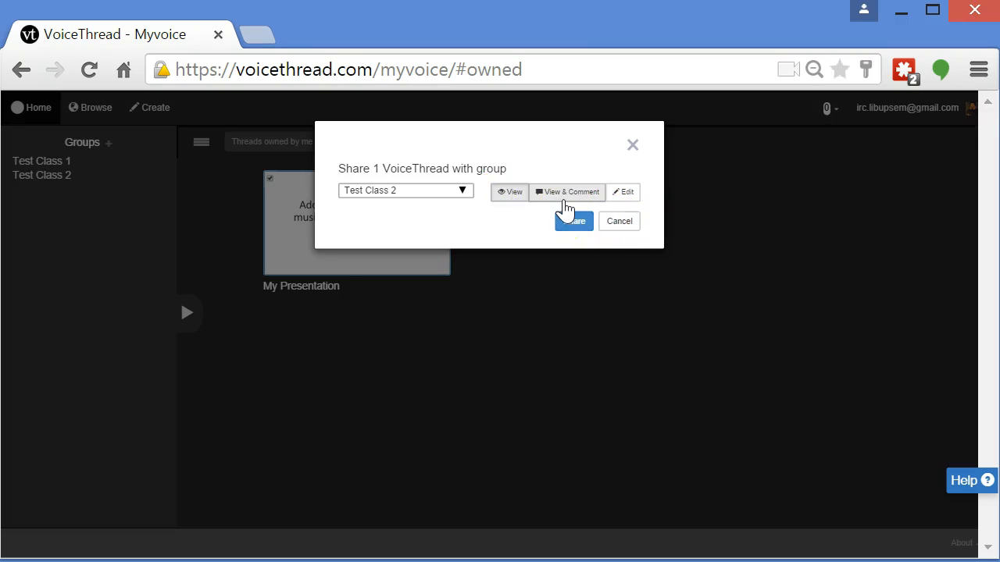
{"action": "left_click", "coordinate": [625, 196]}
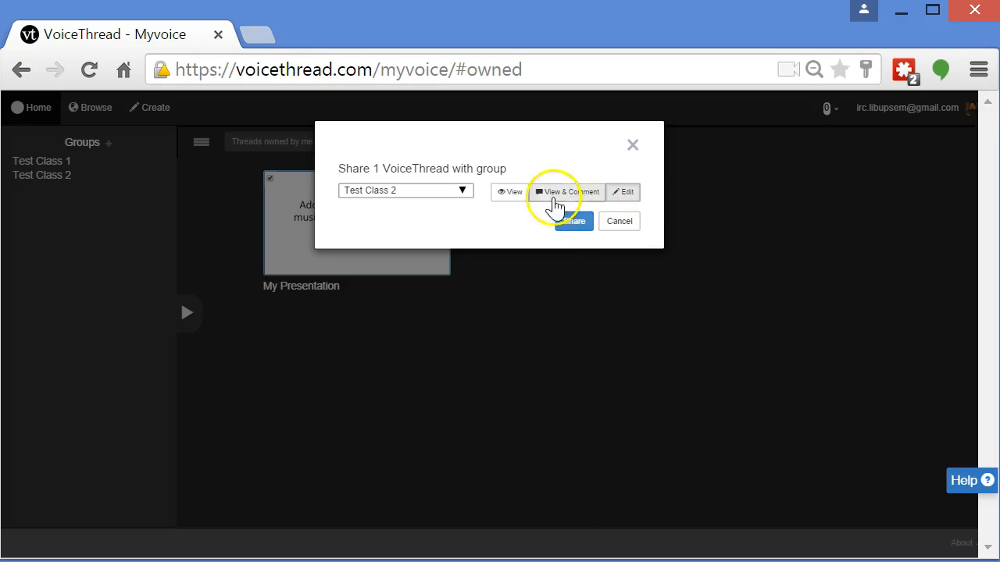
{"action": "left_click", "coordinate": [511, 203]}
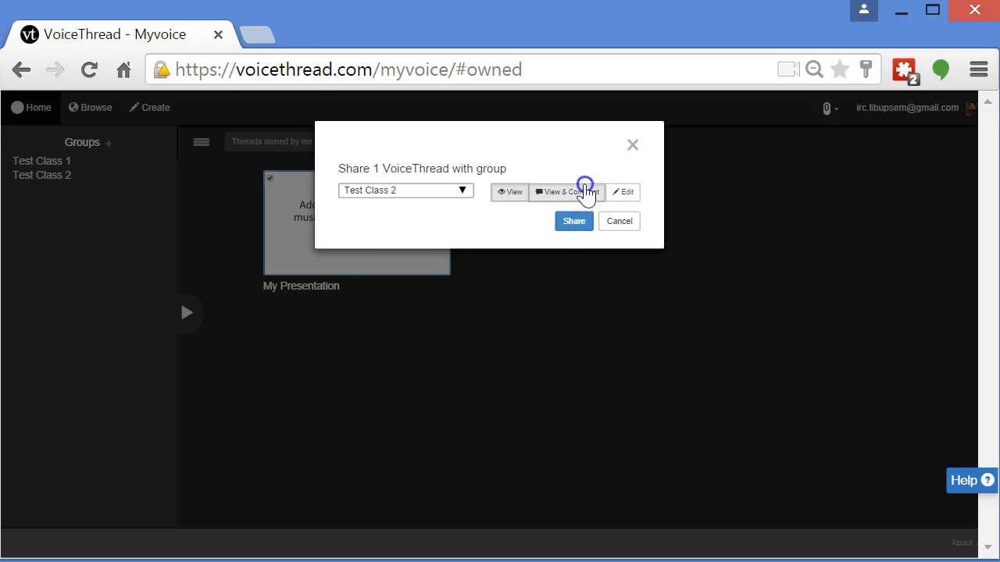
{"action": "left_click", "coordinate": [590, 221]}
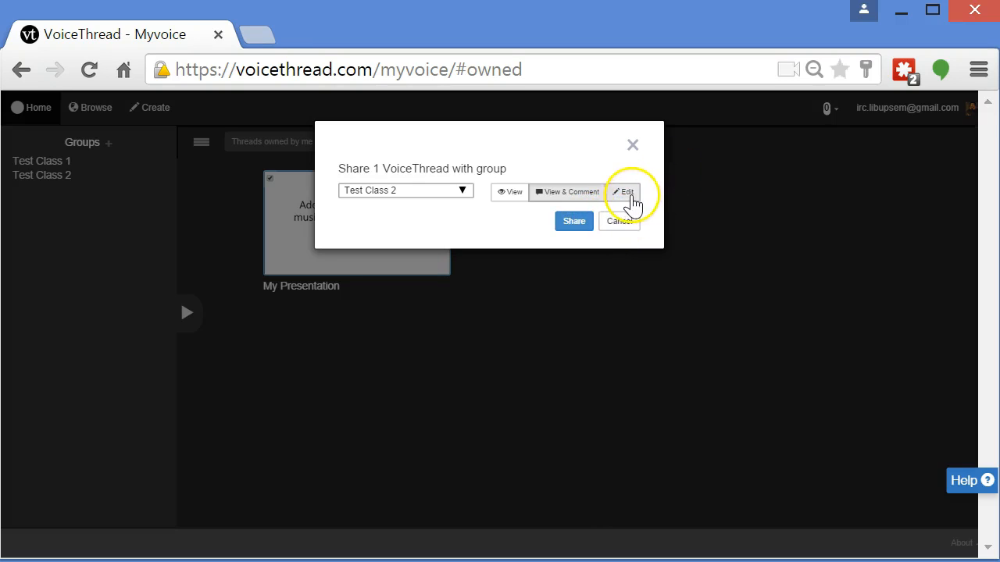
{"action": "left_click", "coordinate": [628, 193]}
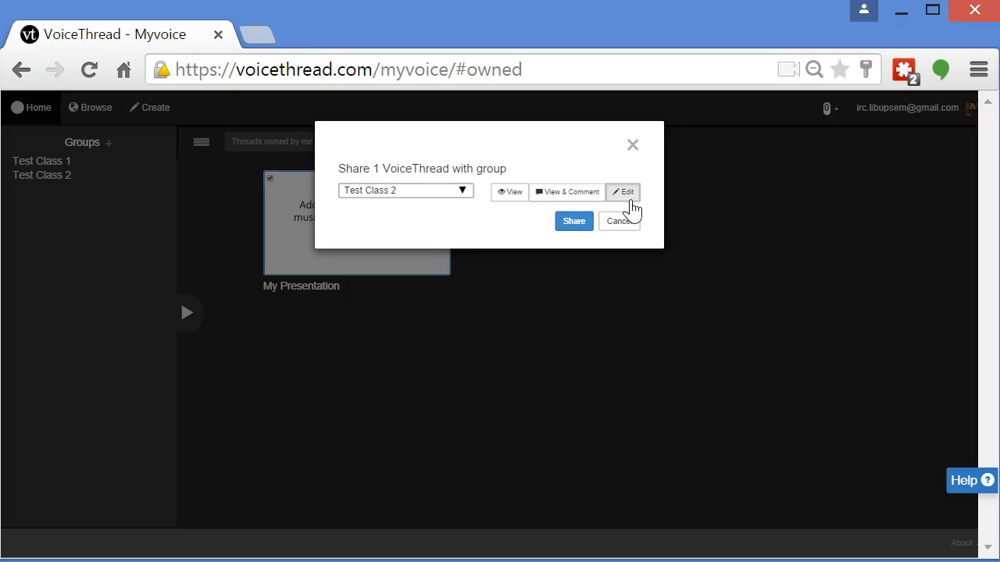
{"action": "left_click", "coordinate": [595, 203]}
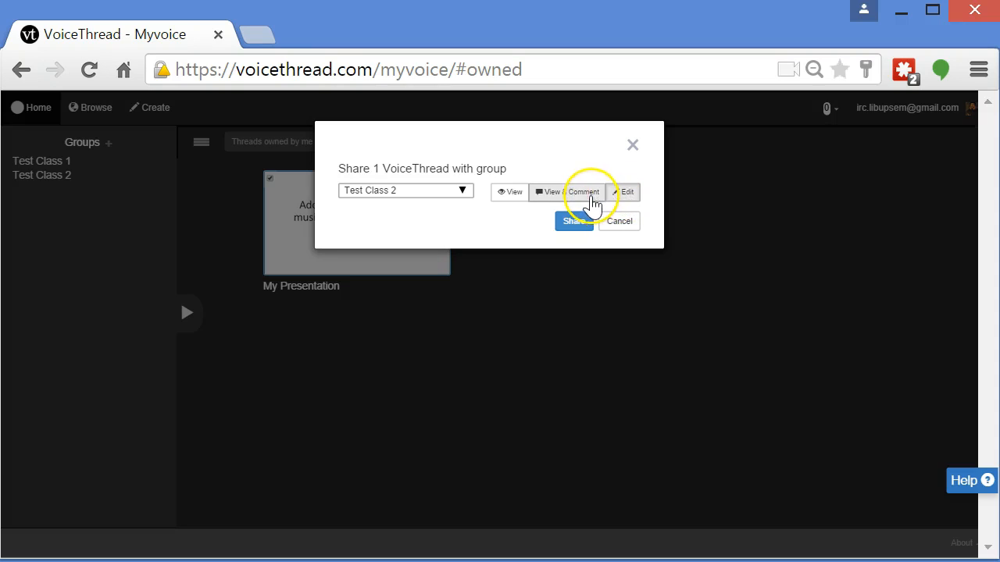
{"action": "left_click", "coordinate": [579, 226]}
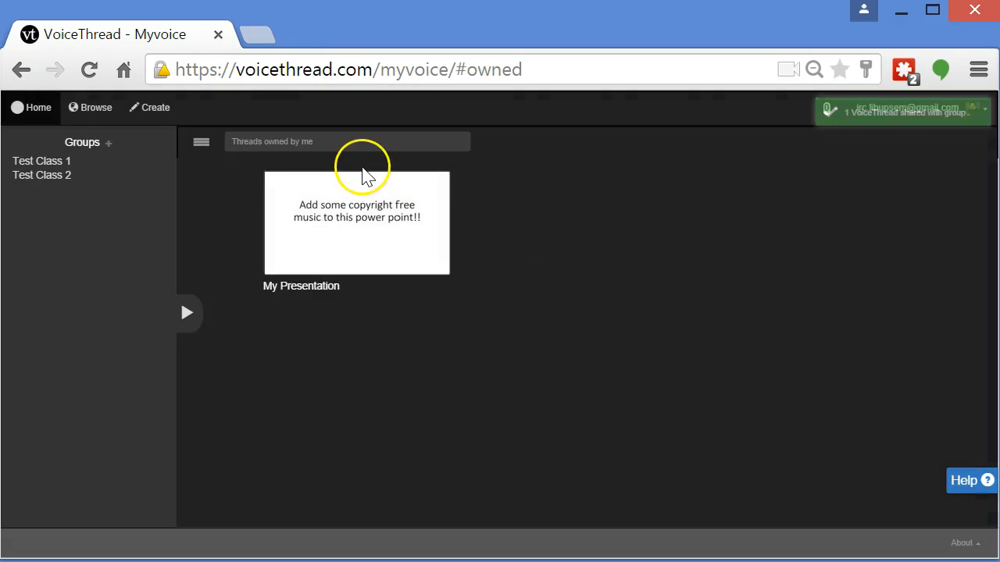
Open the Test Class 2 group and launch My Presentation from it
{"action": "left_click", "coordinate": [60, 184]}
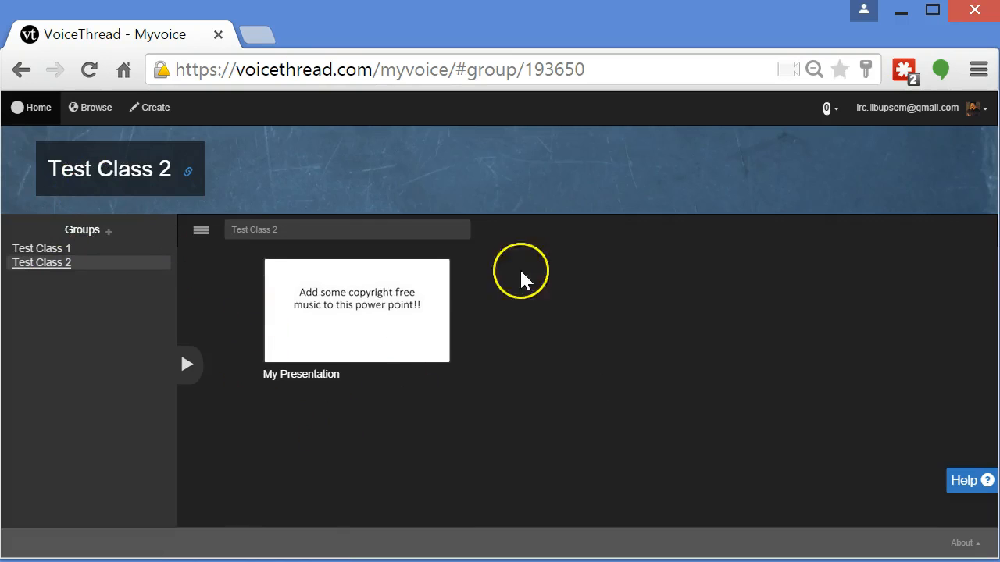
{"action": "left_click", "coordinate": [377, 331]}
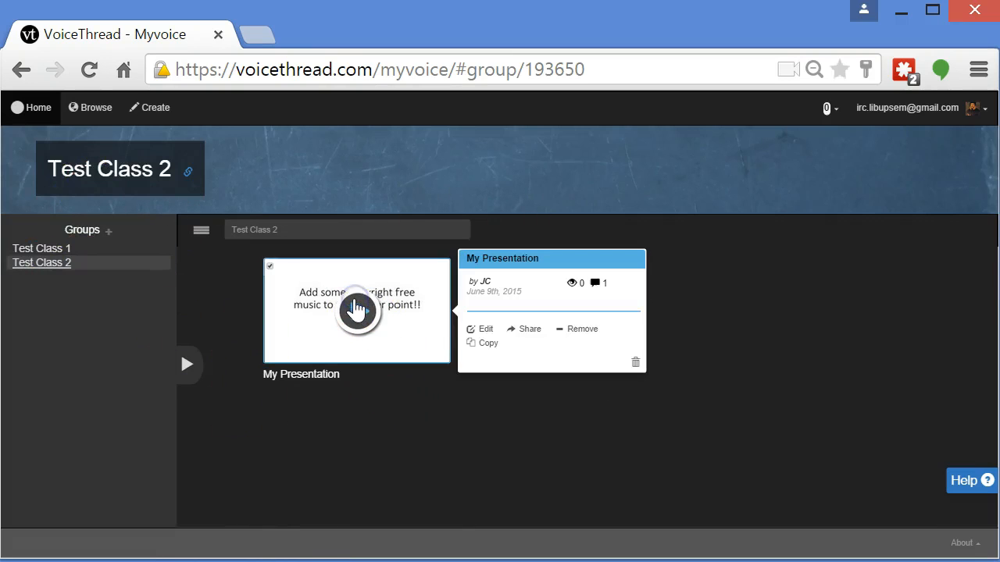
{"action": "left_click", "coordinate": [357, 313]}
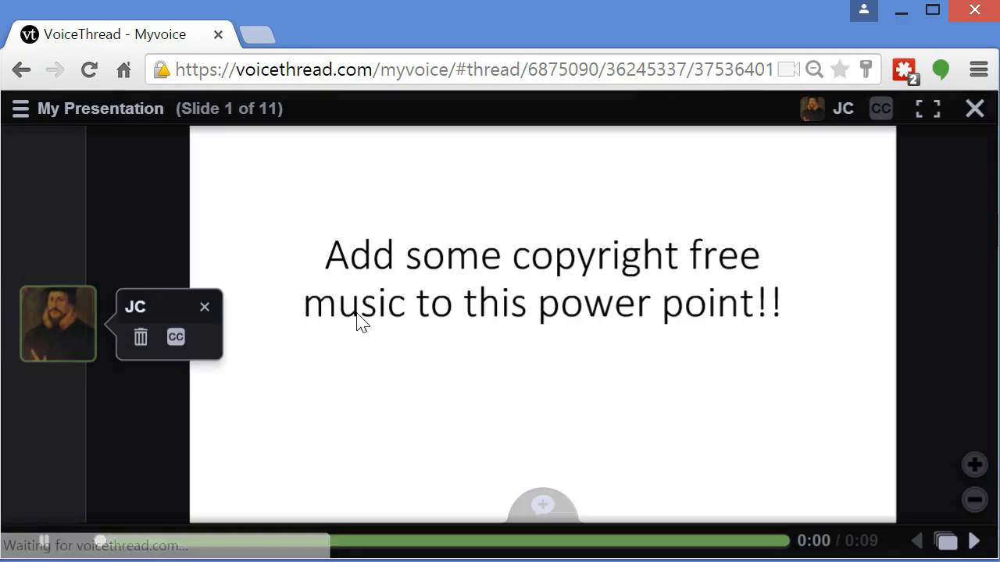
Play My Presentation forward to slide 4, close the viewer, and collapse the Groups sidebar
{"action": "left_click", "coordinate": [36, 546]}
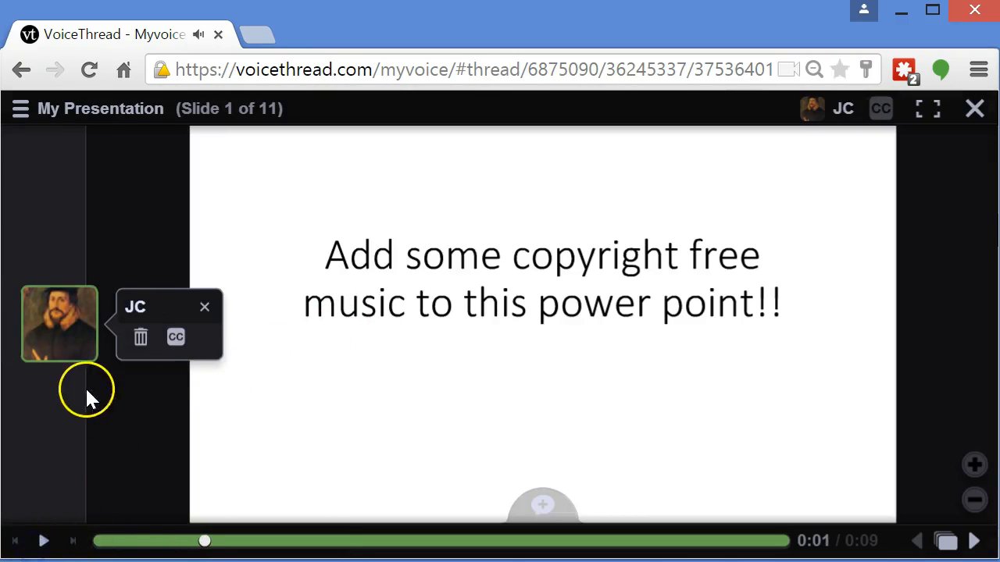
{"action": "left_click", "coordinate": [977, 543]}
{"action": "left_click", "coordinate": [976, 545]}
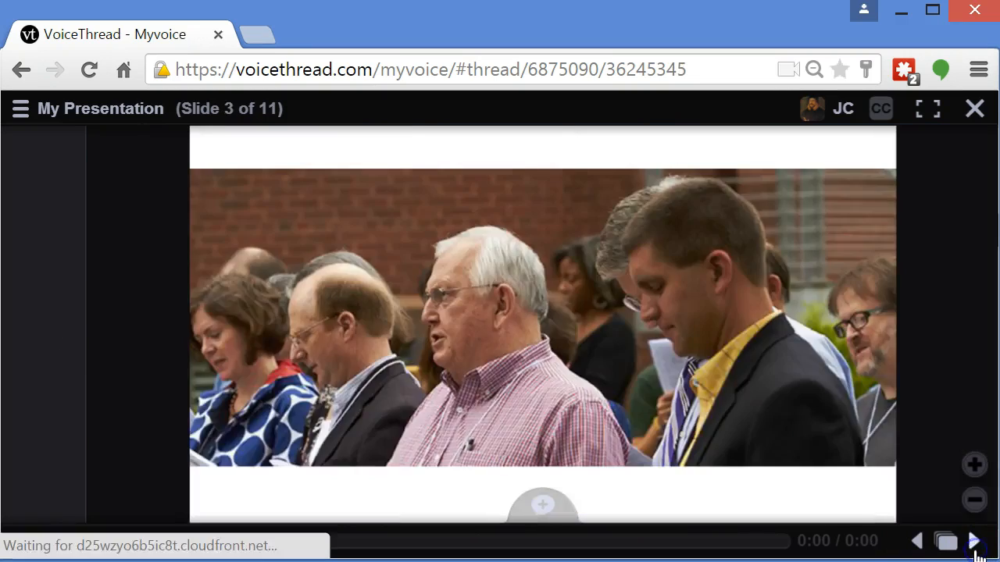
{"action": "left_click", "coordinate": [977, 545]}
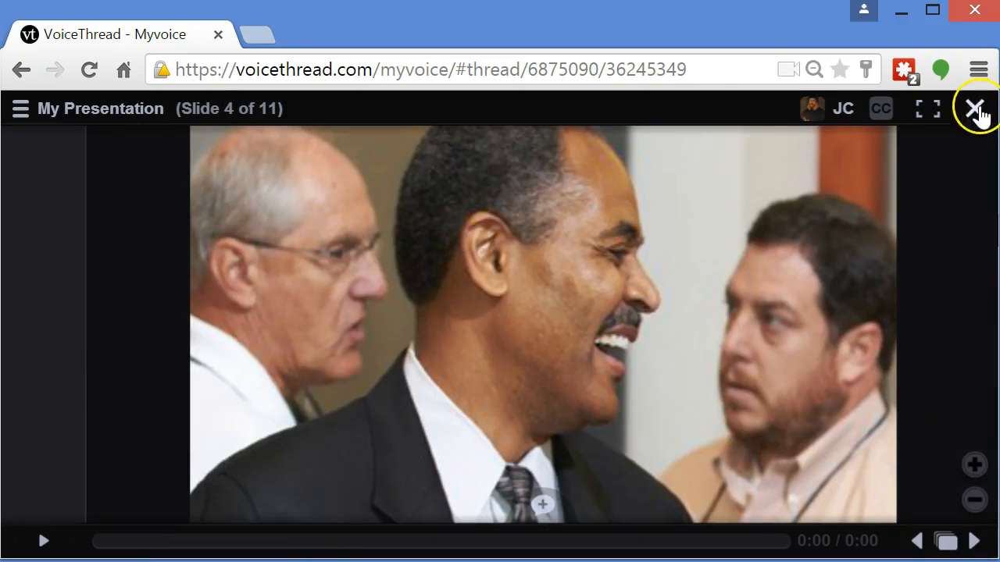
{"action": "left_click", "coordinate": [974, 110]}
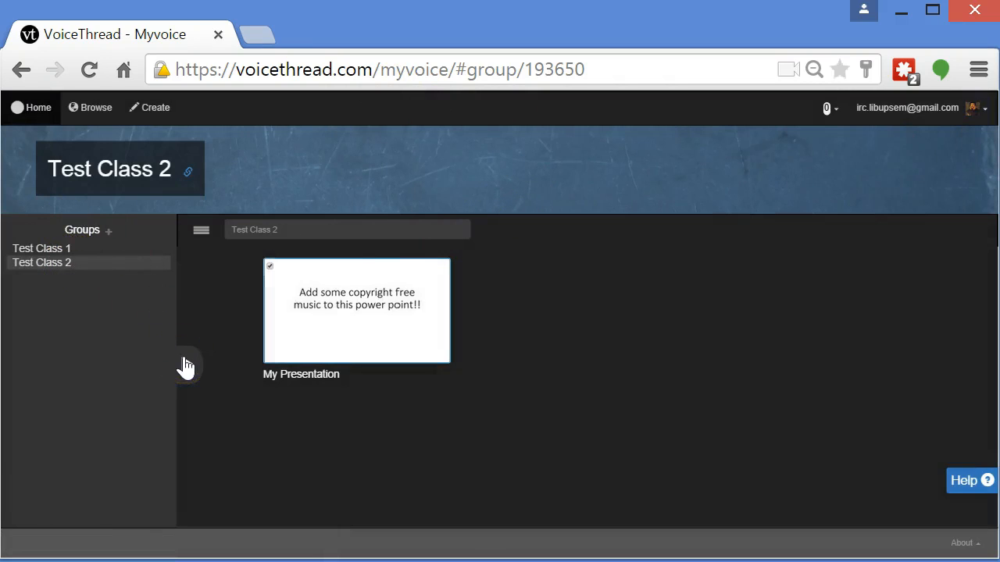
{"action": "left_click", "coordinate": [185, 366]}
{"action": "left_click", "coordinate": [470, 248]}
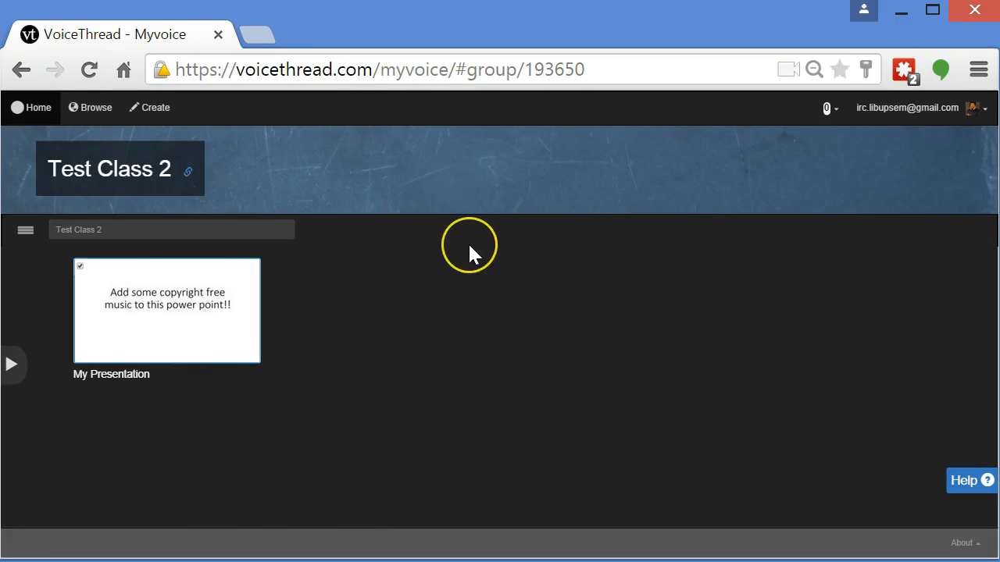